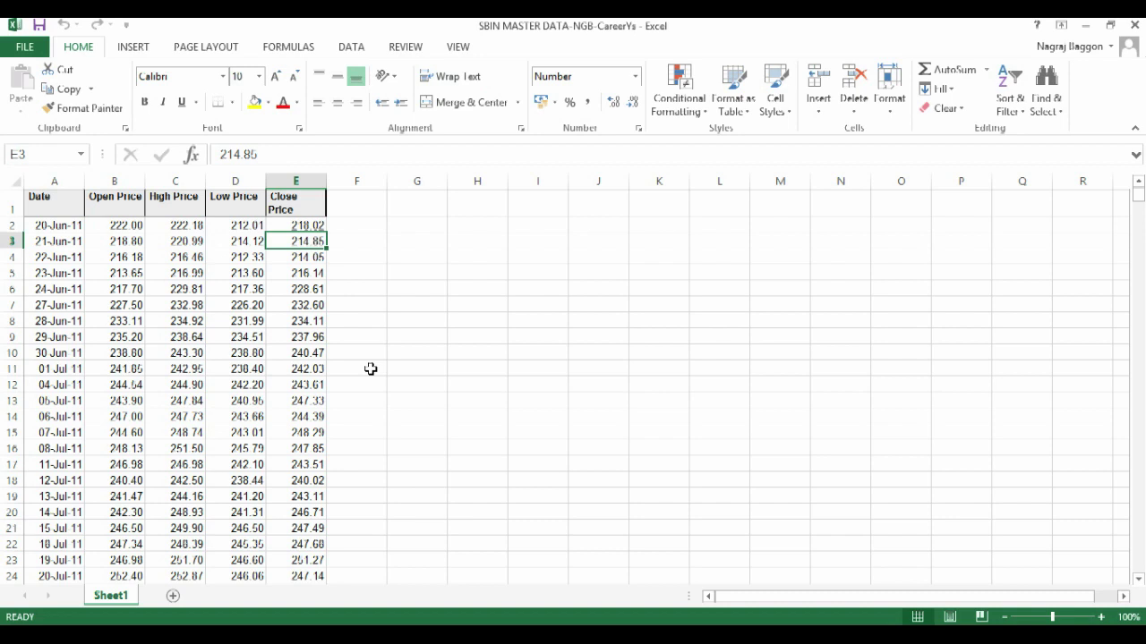
- Start a new formula-based conditional formatting rule for the Close Price cells from E3 down to E936
key("ctrl+shift+Down")
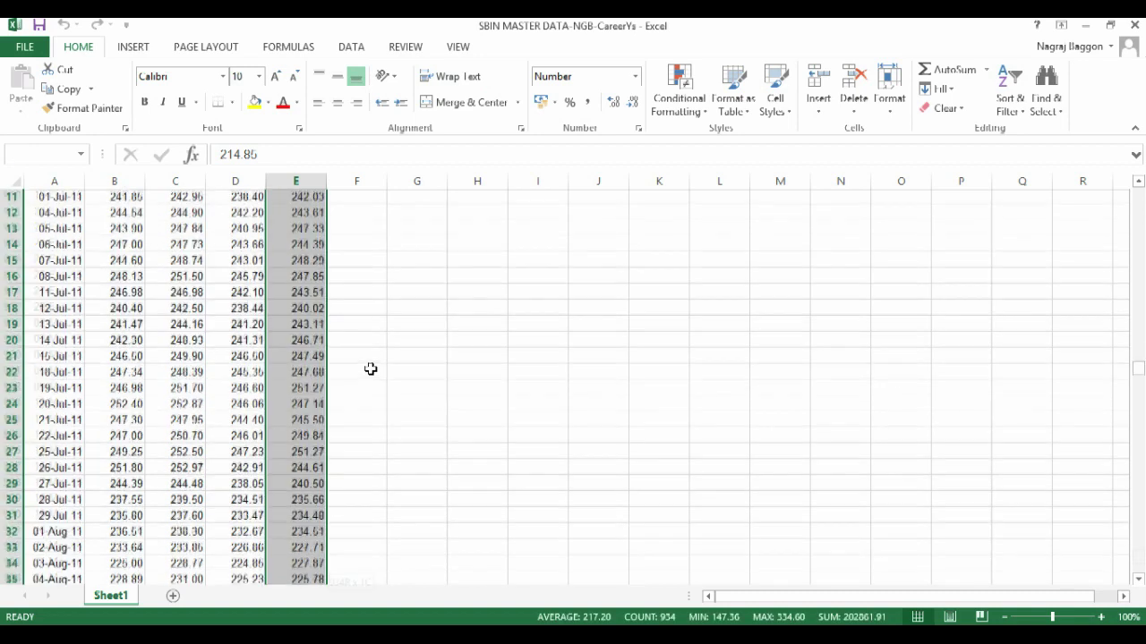
left_click(679, 85)
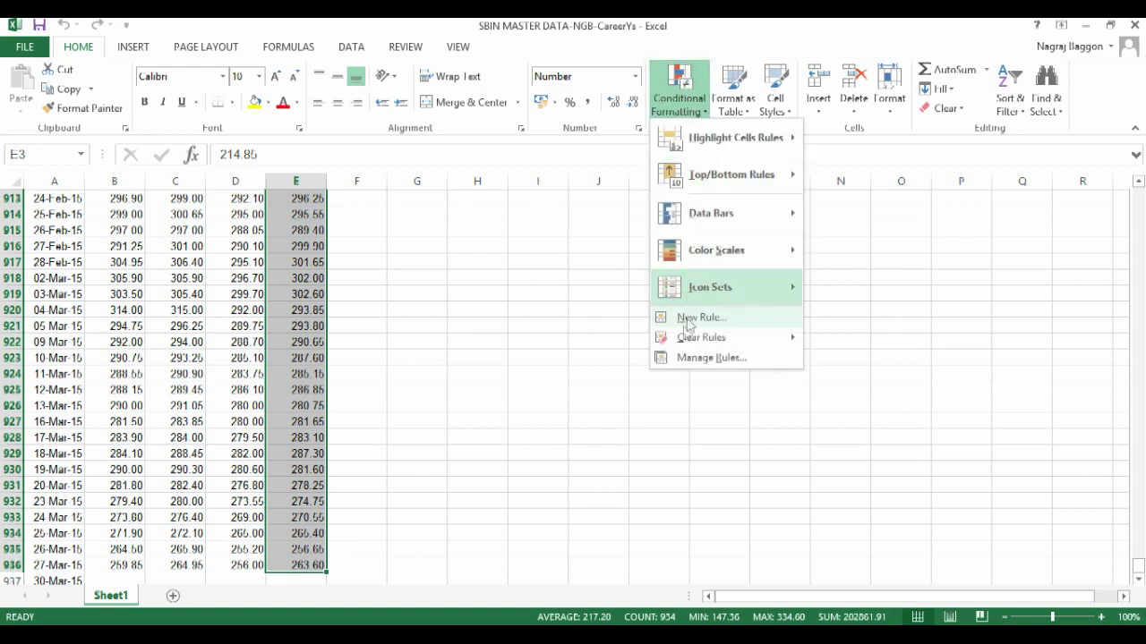
left_click(707, 358)
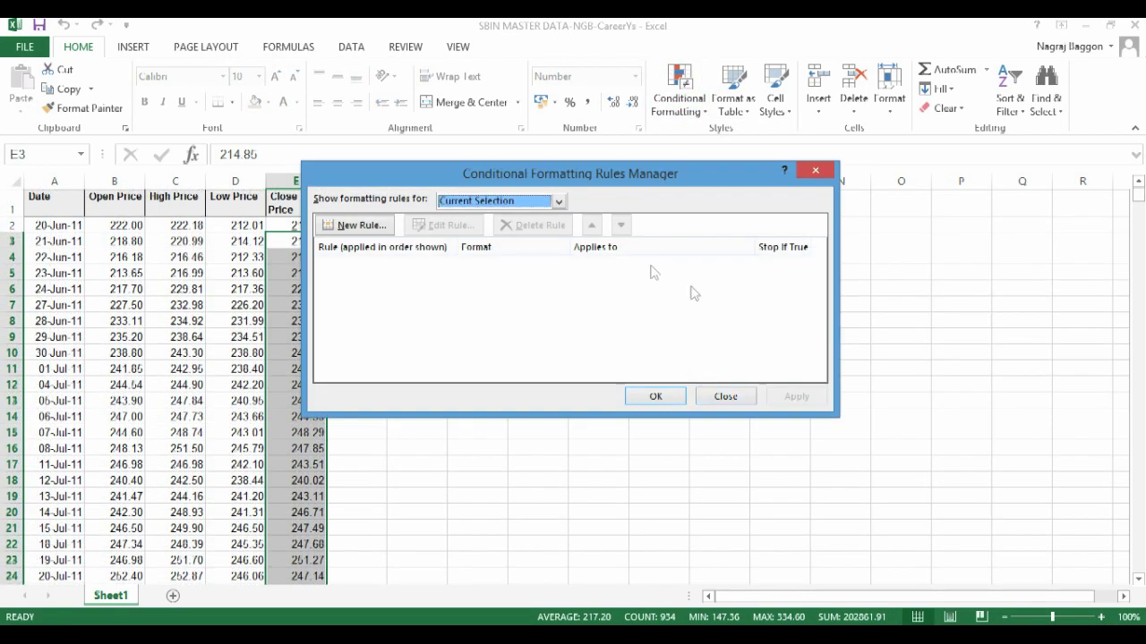
left_click(363, 226)
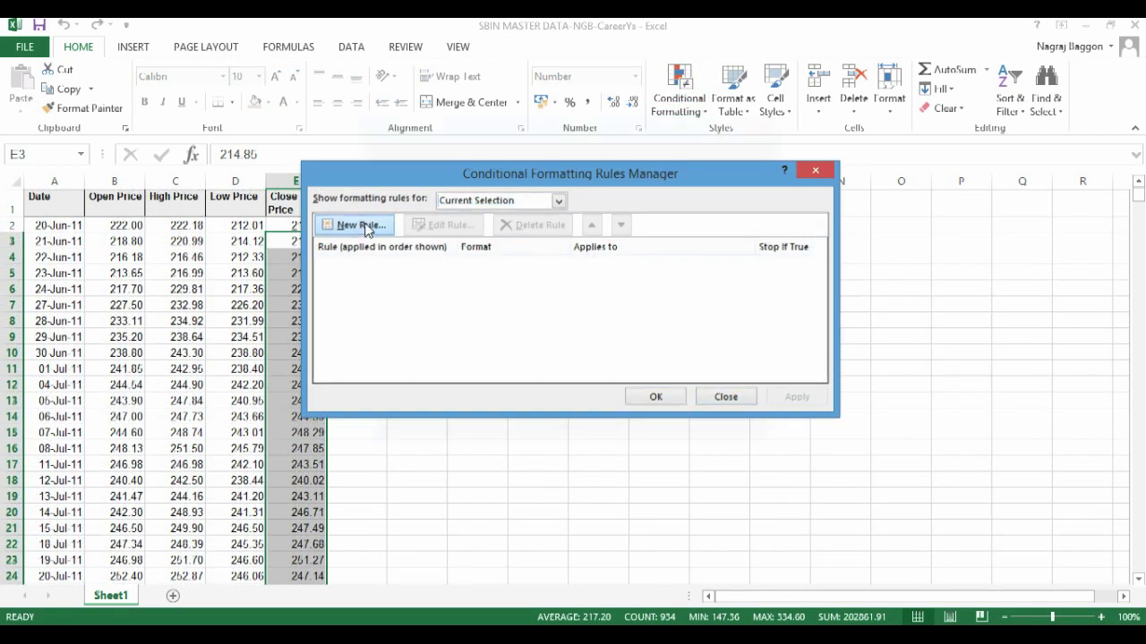
left_click(412, 249)
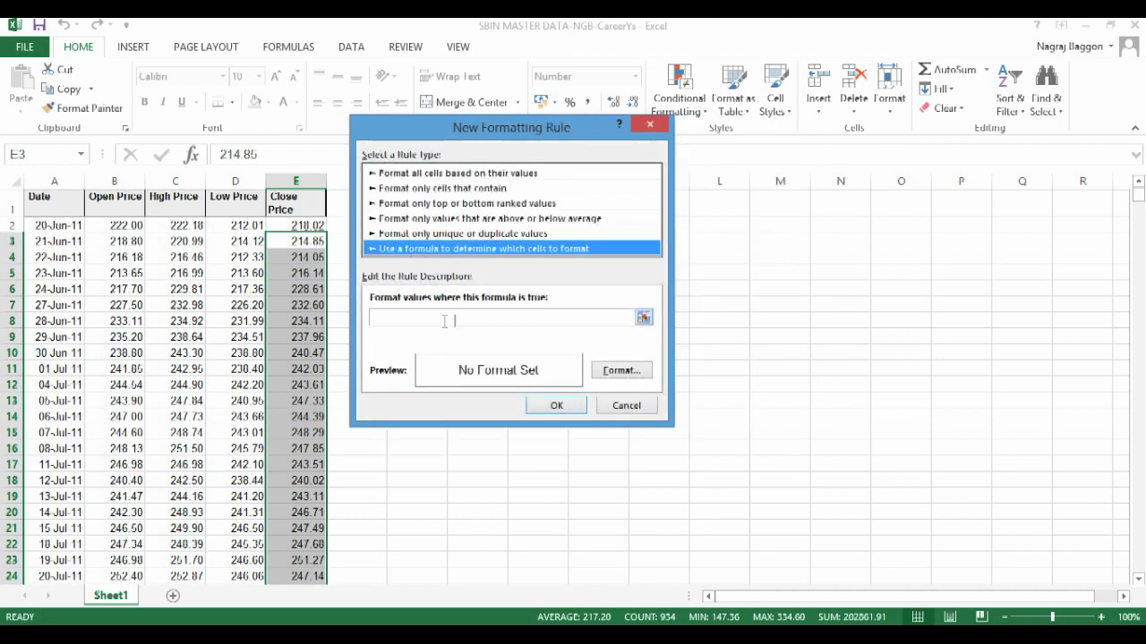
- Enter the rule formula =$E$3>$E$2 by referencing the first two closing prices
left_click(644, 318)
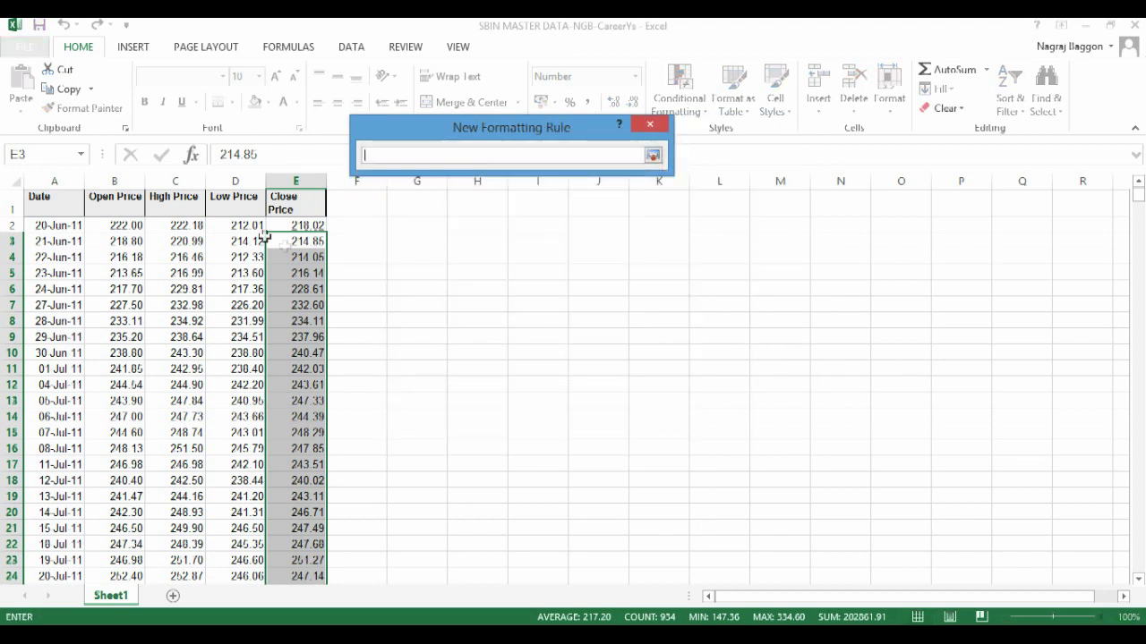
left_click(309, 242)
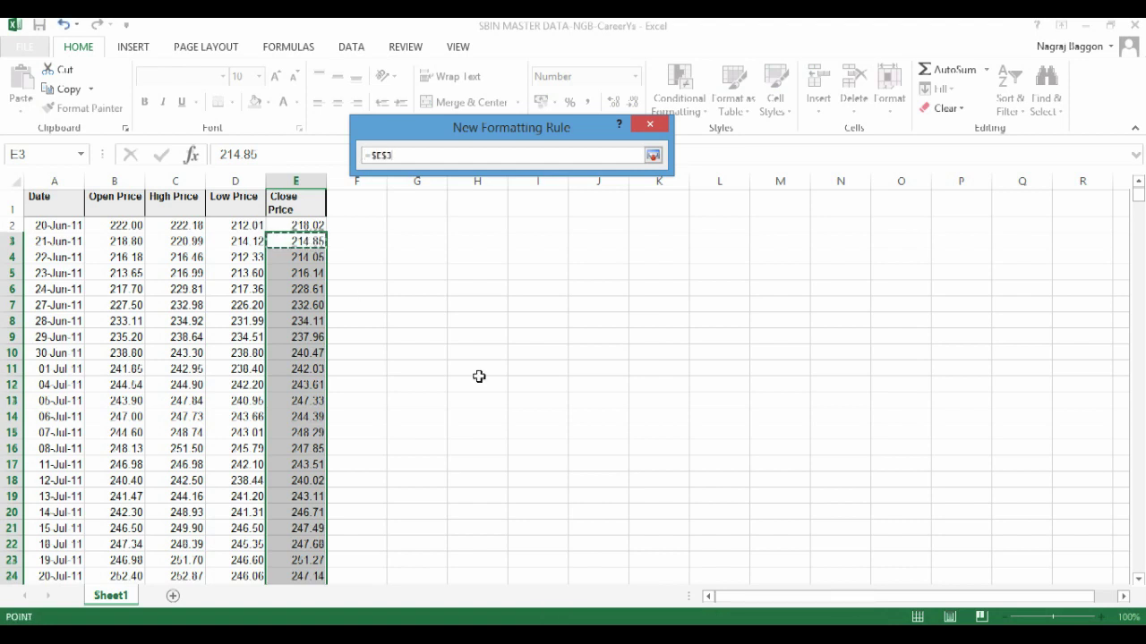
type(">")
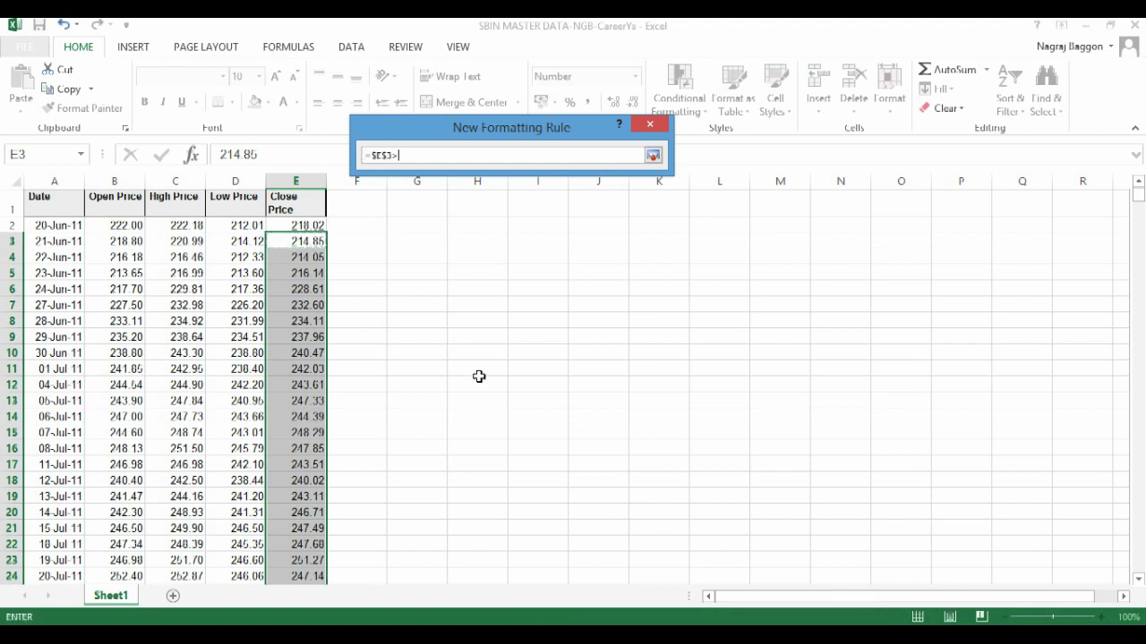
left_click(284, 226)
key("Return")
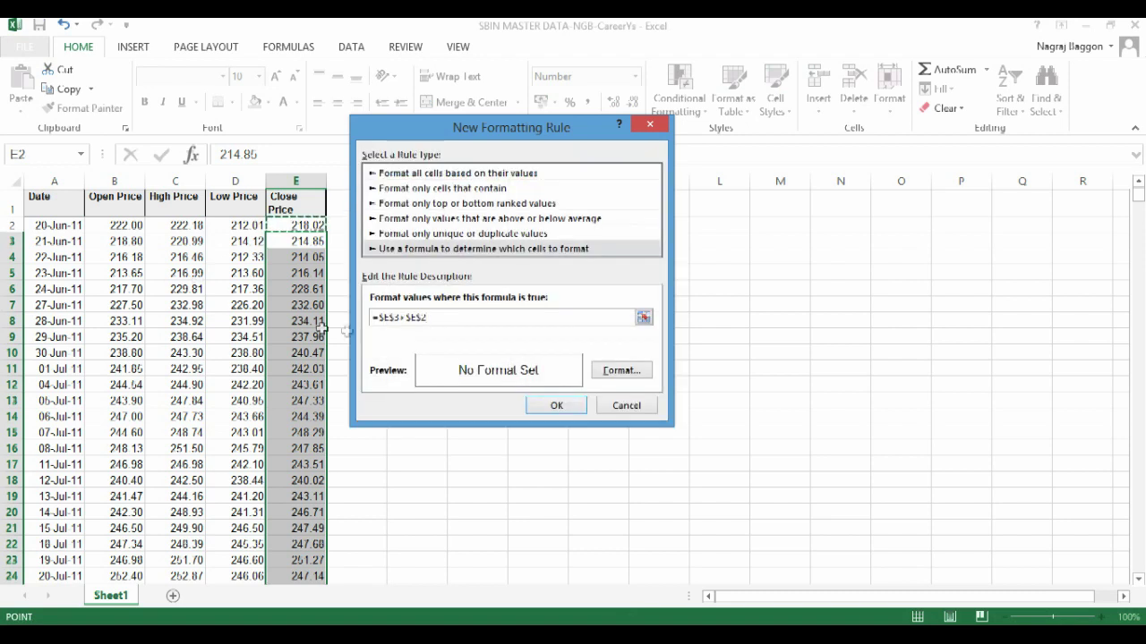
- Make both references in the rule formula relative so it reads =E3>E2
left_click(379, 318)
key("BackSpace")
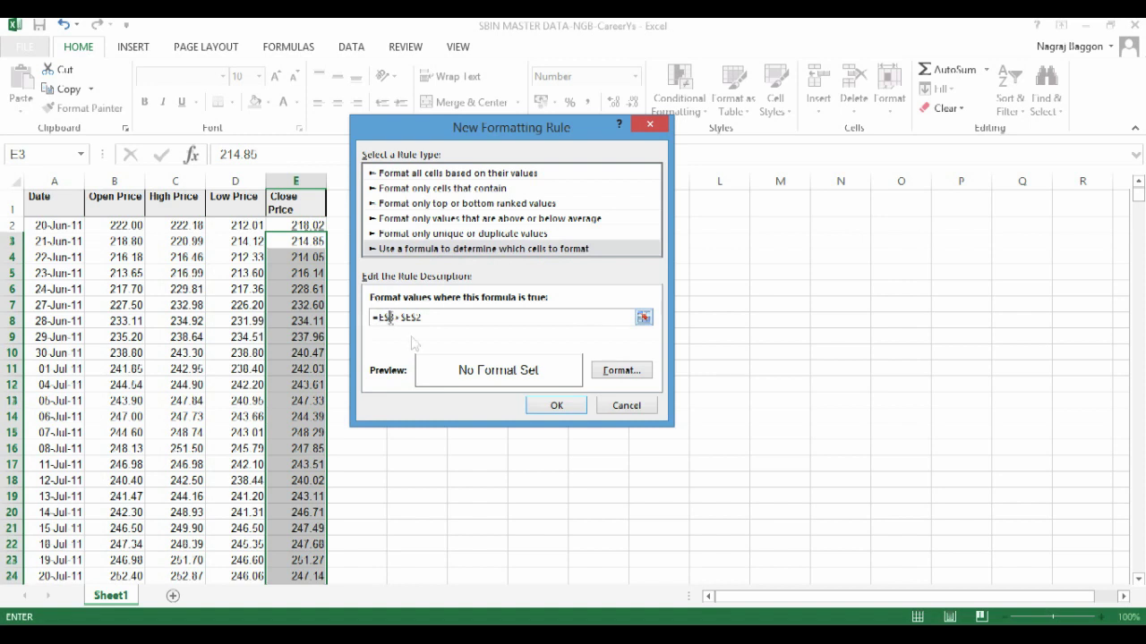
key("Right")
key("Delete")
key("Right")
key("Right")
key("Delete")
key("Right")
key("Delete")
- Give the =E3>E2 rule a dark green fill and save the rule
left_click(614, 372)
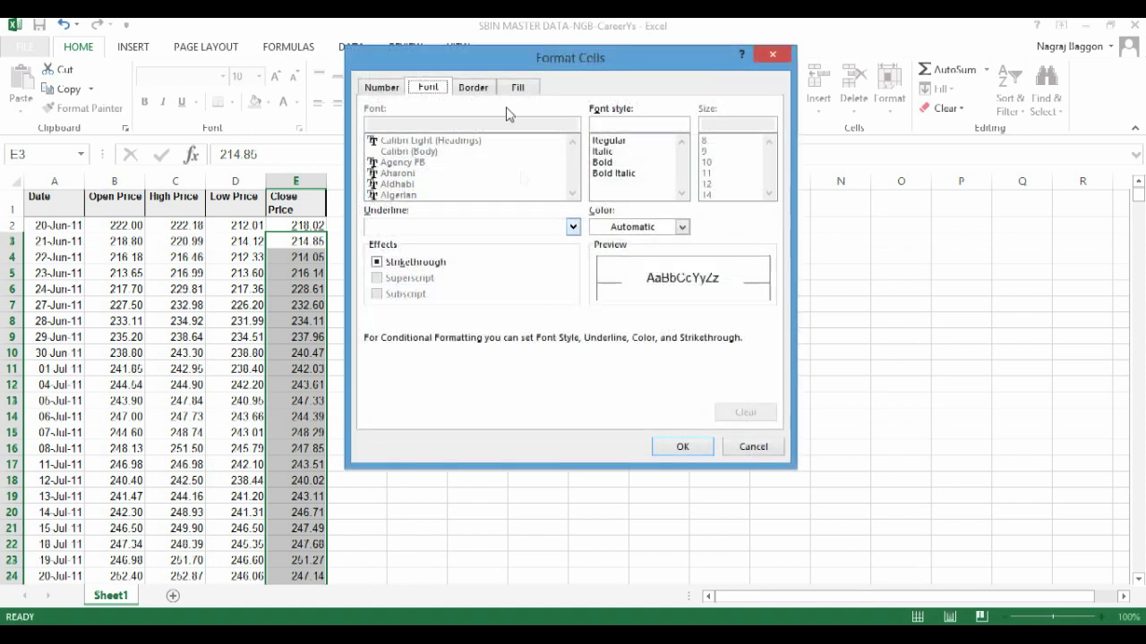
left_click(518, 87)
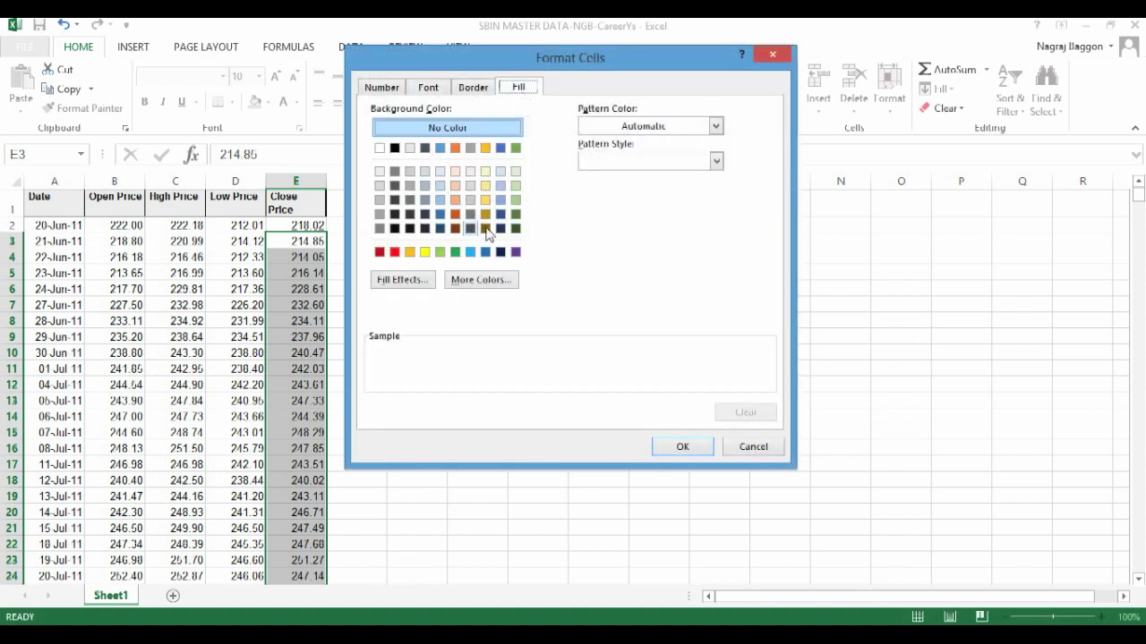
left_click(516, 216)
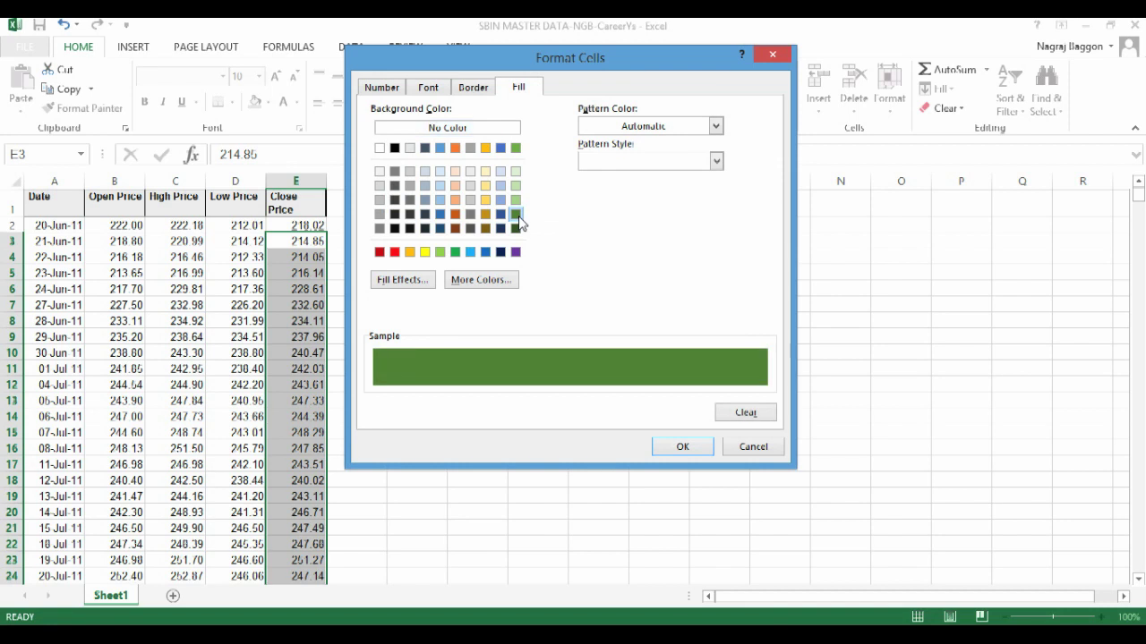
left_click(671, 449)
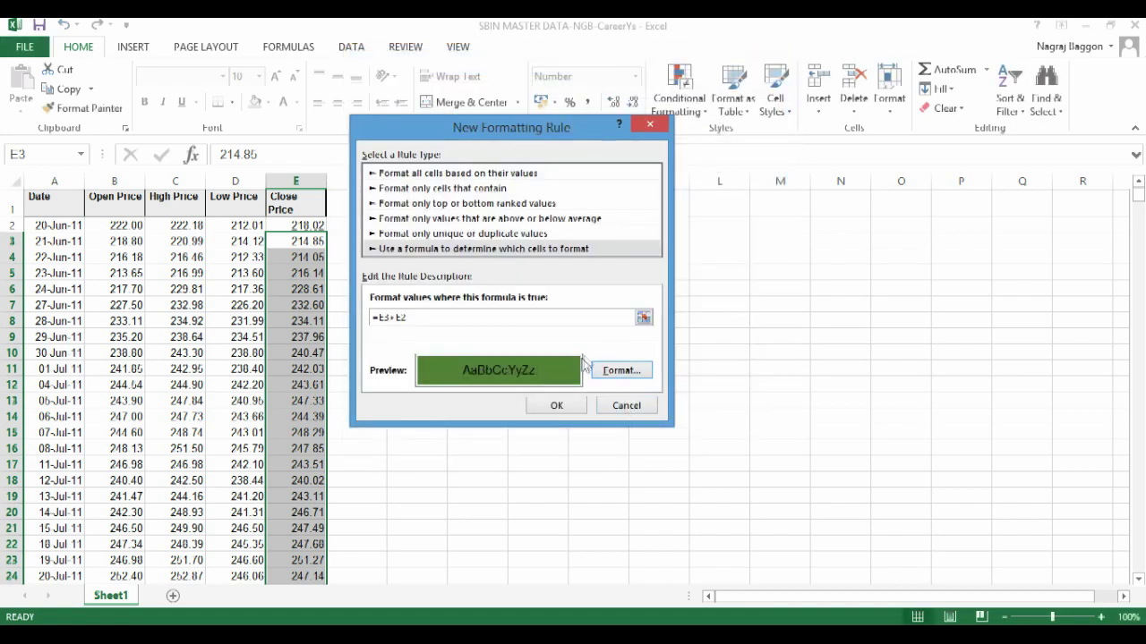
left_click(562, 407)
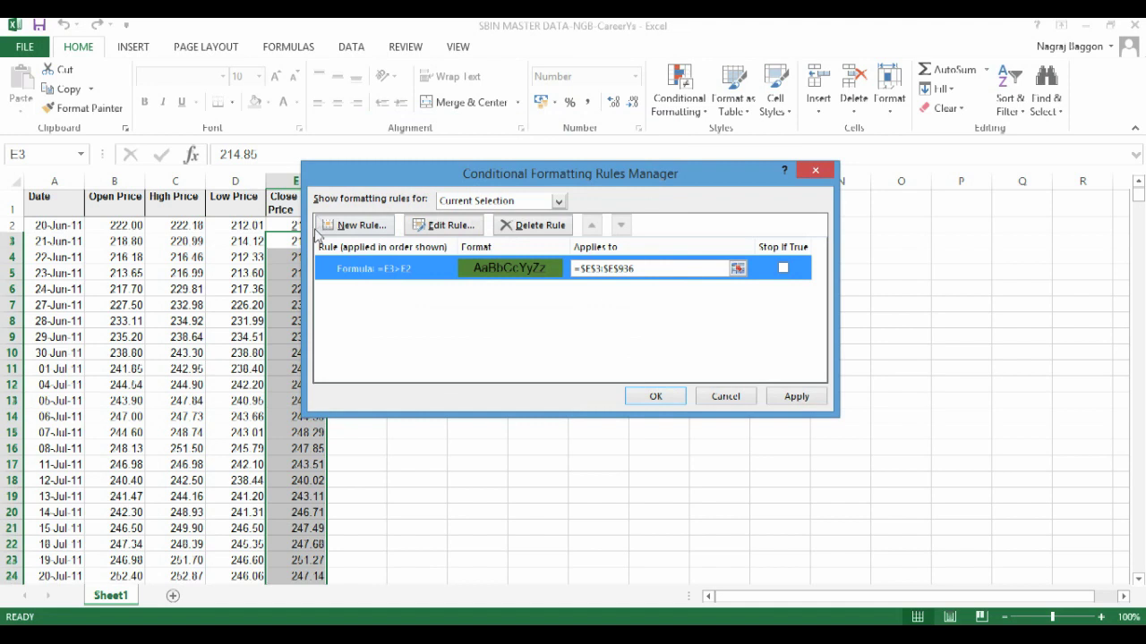
- Add a second formula-based rule for the same cells with the formula =$E$3<$E$2
left_click(347, 229)
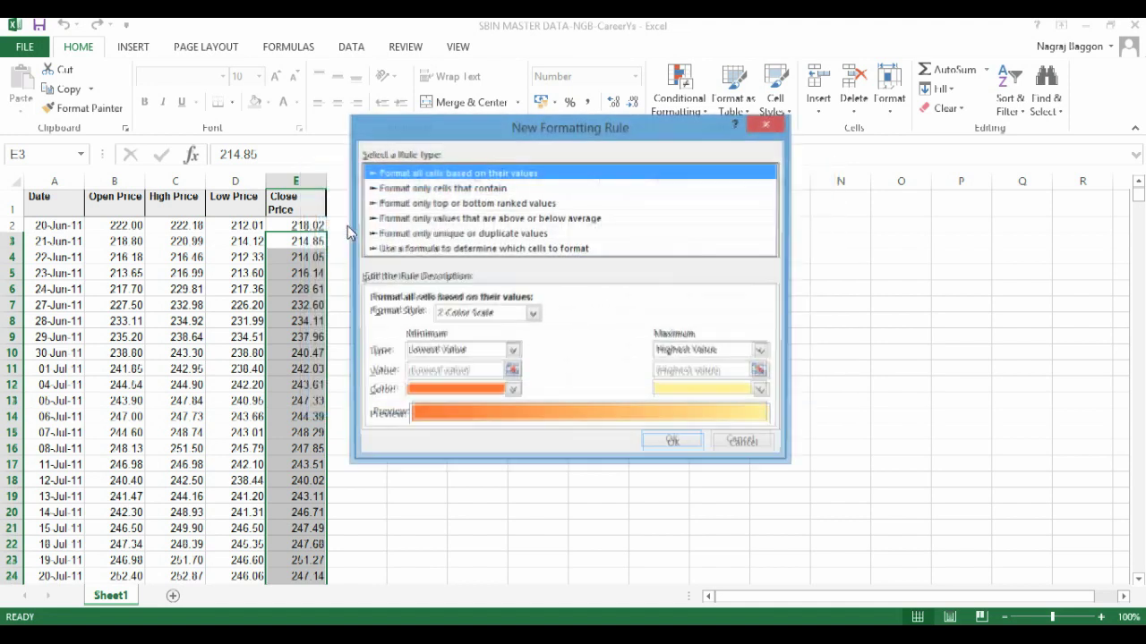
left_click(435, 249)
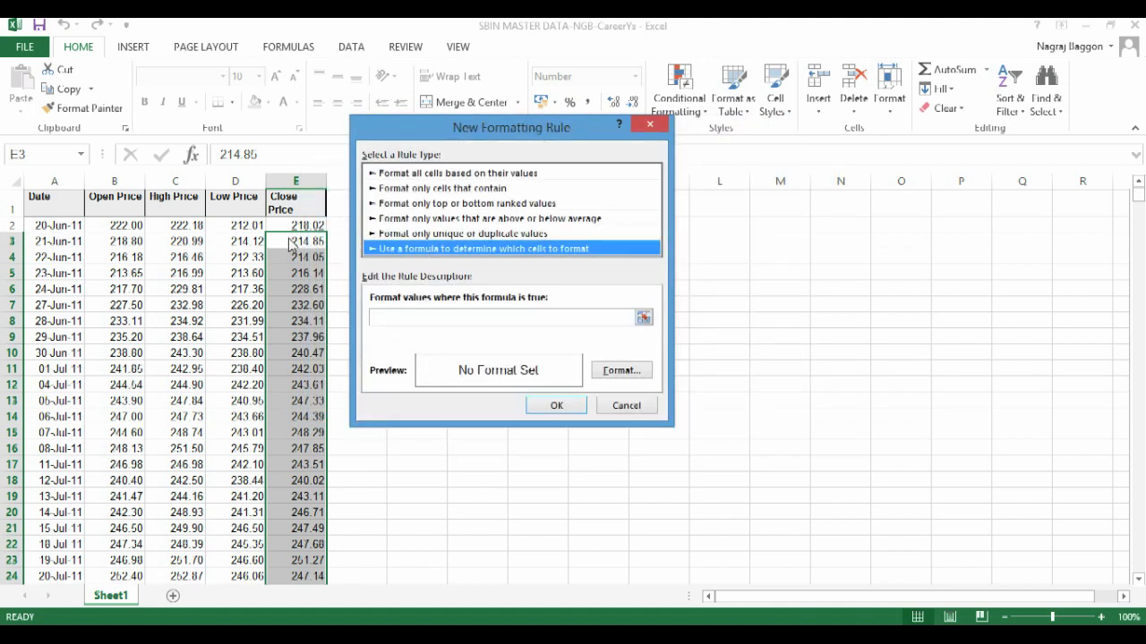
left_click(644, 317)
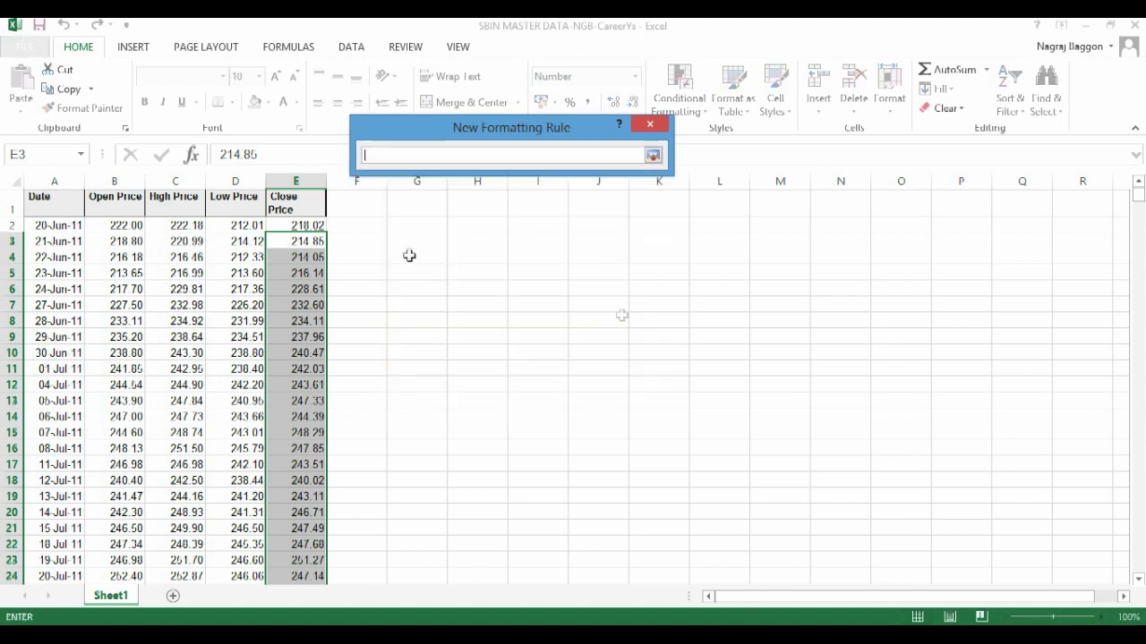
left_click(308, 243)
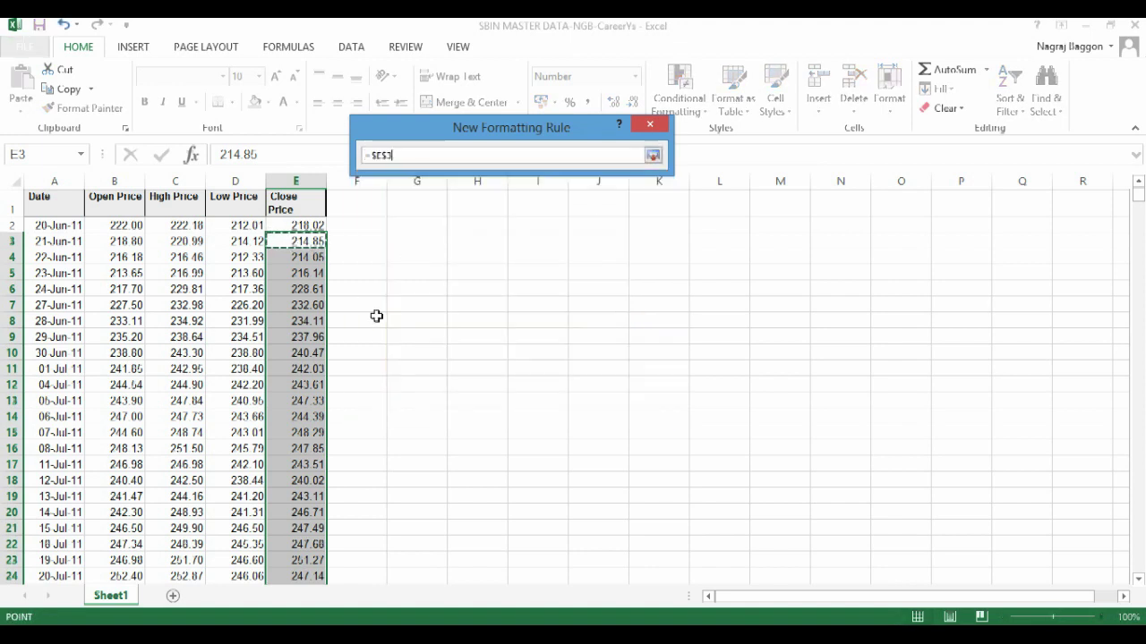
type("<")
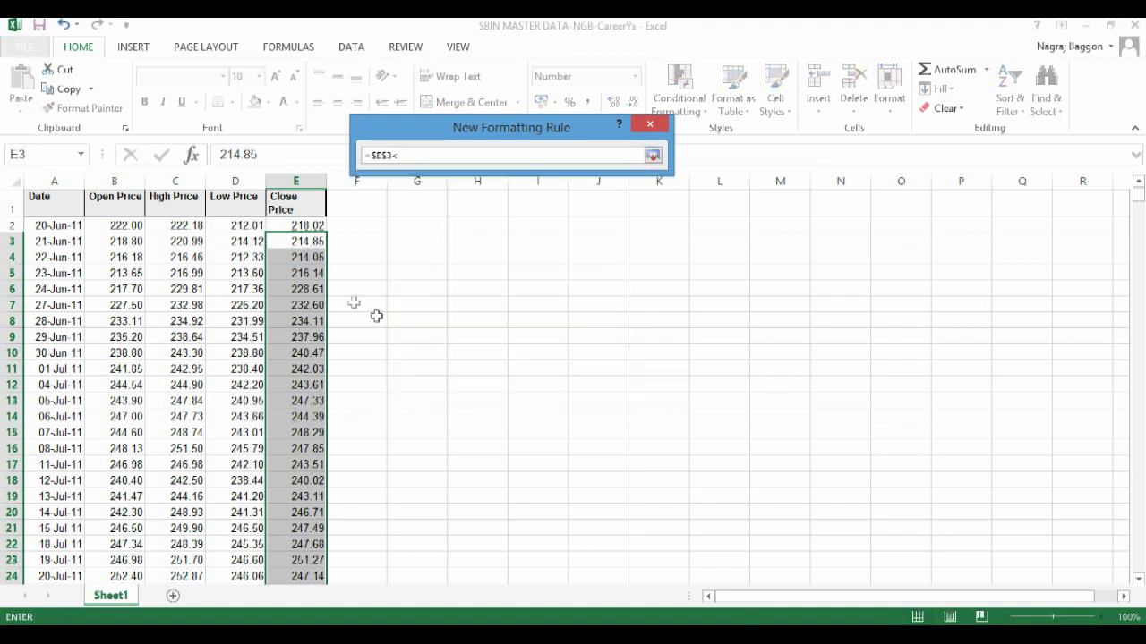
left_click(301, 224)
key("Return")
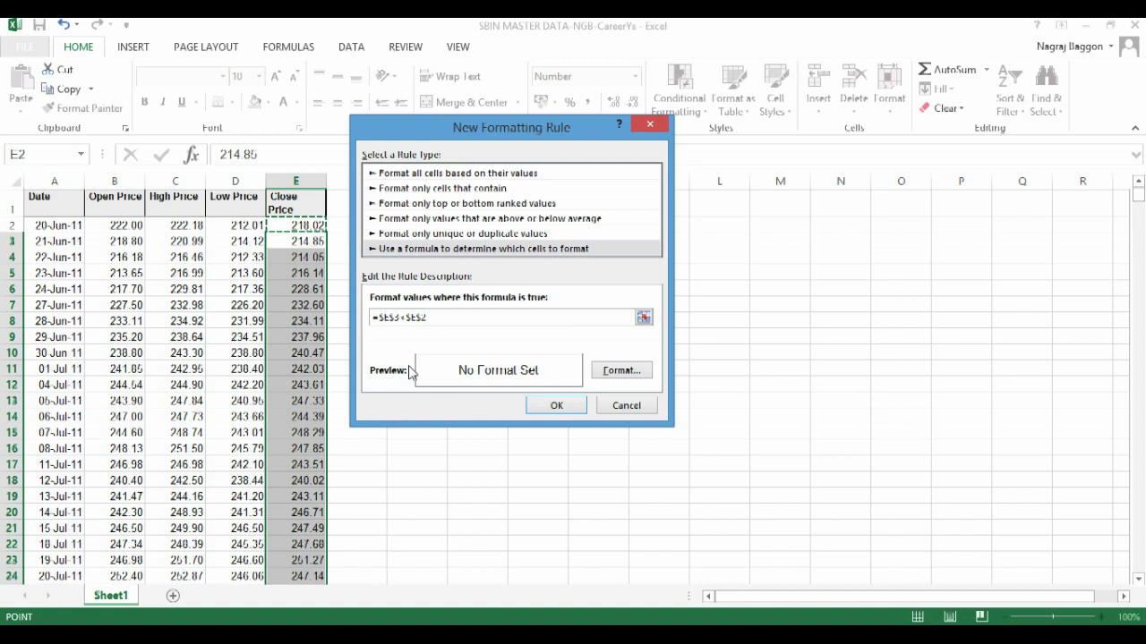
- Remove the absolute references from the second rule's formula so it reads =E3<E2
left_click(385, 317)
key("BackSpace")
key("Delete")
left_click(401, 317)
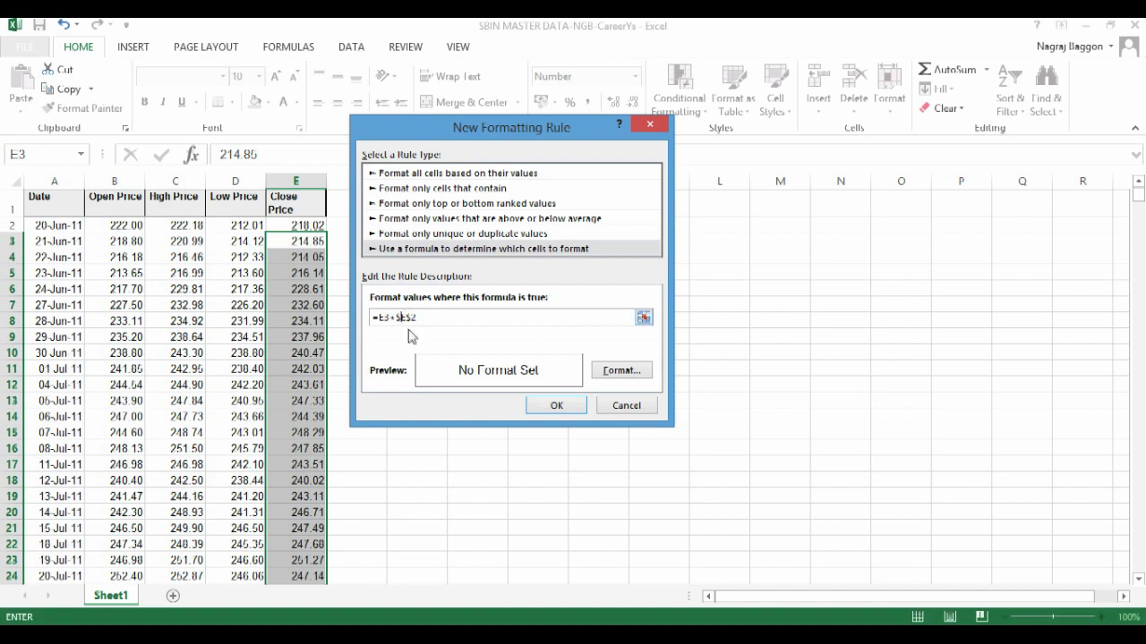
key("BackSpace")
left_click(407, 317)
key("BackSpace")
- Give the =E3<E2 rule a red fill, then apply both rules to the Close Price cells
left_click(618, 371)
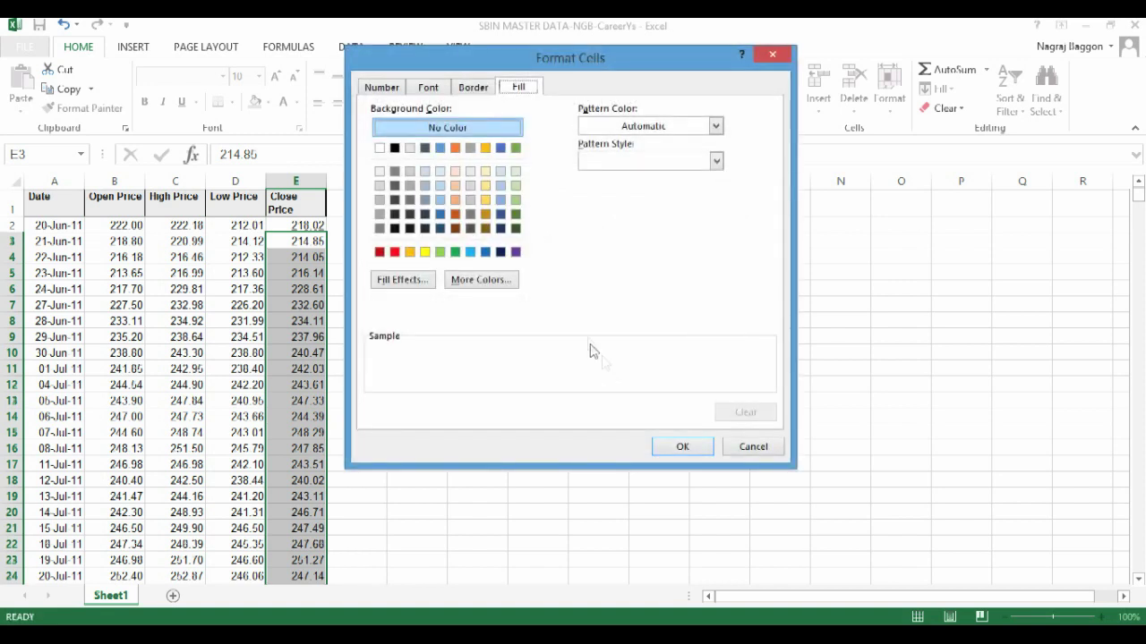
left_click(394, 251)
left_click(680, 446)
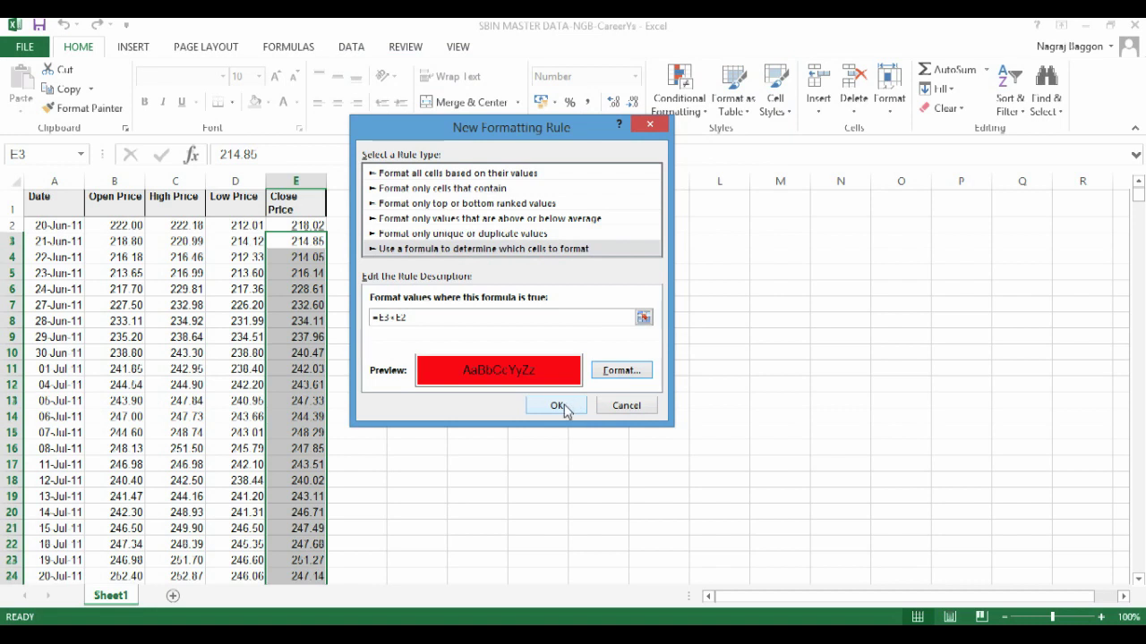
left_click(626, 403)
left_click(792, 396)
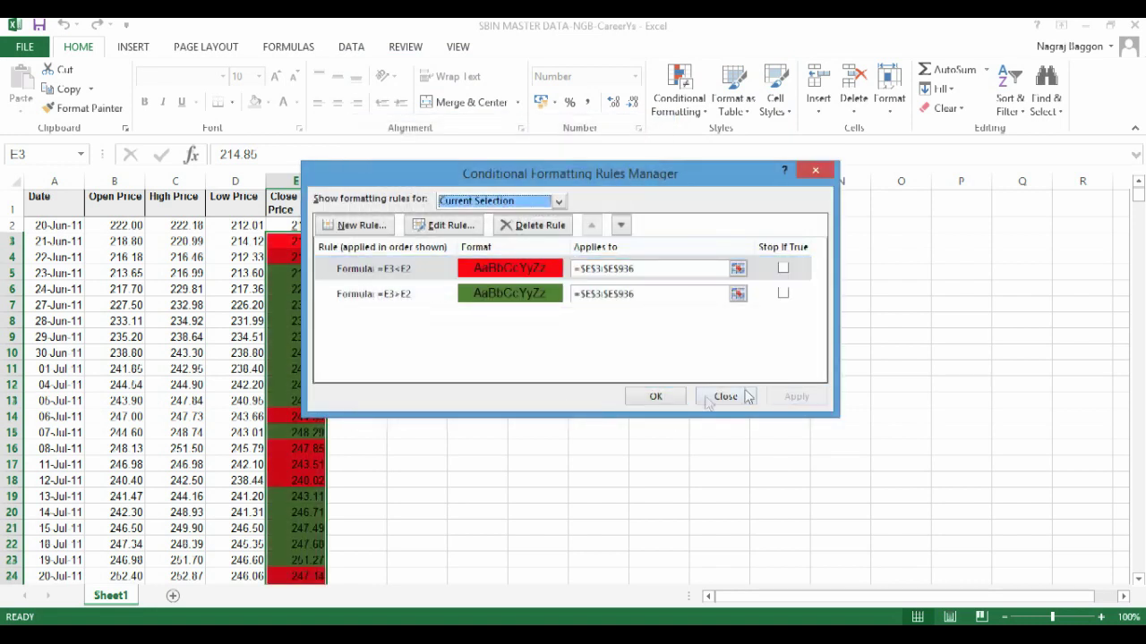
left_click(655, 397)
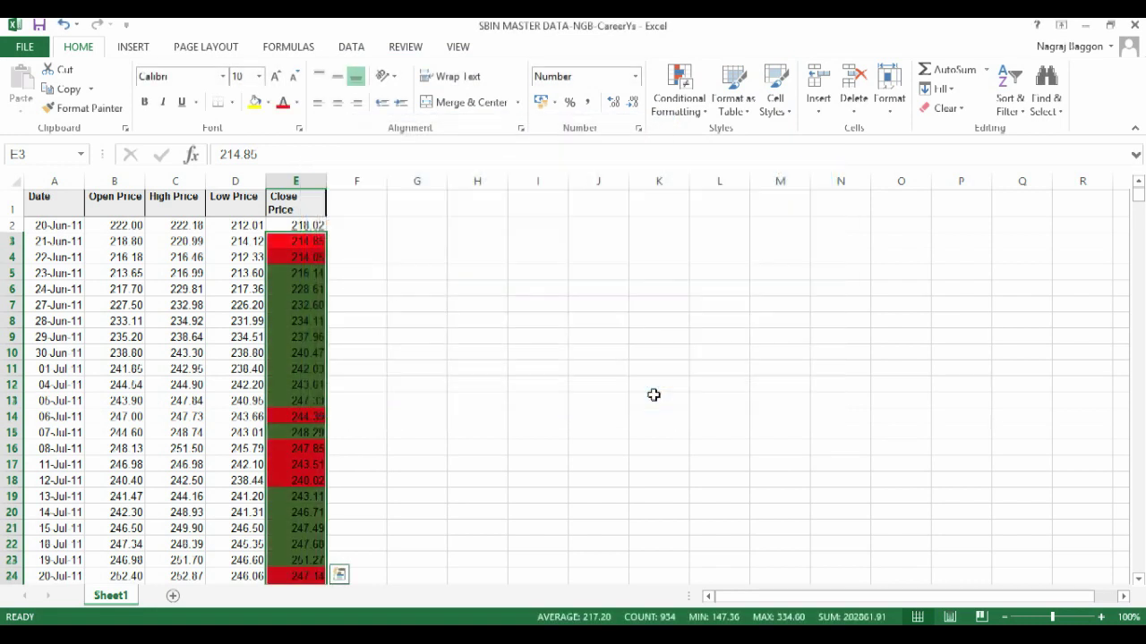
- Enter the header DOUBLE CHECK in cell F1
left_click(370, 204)
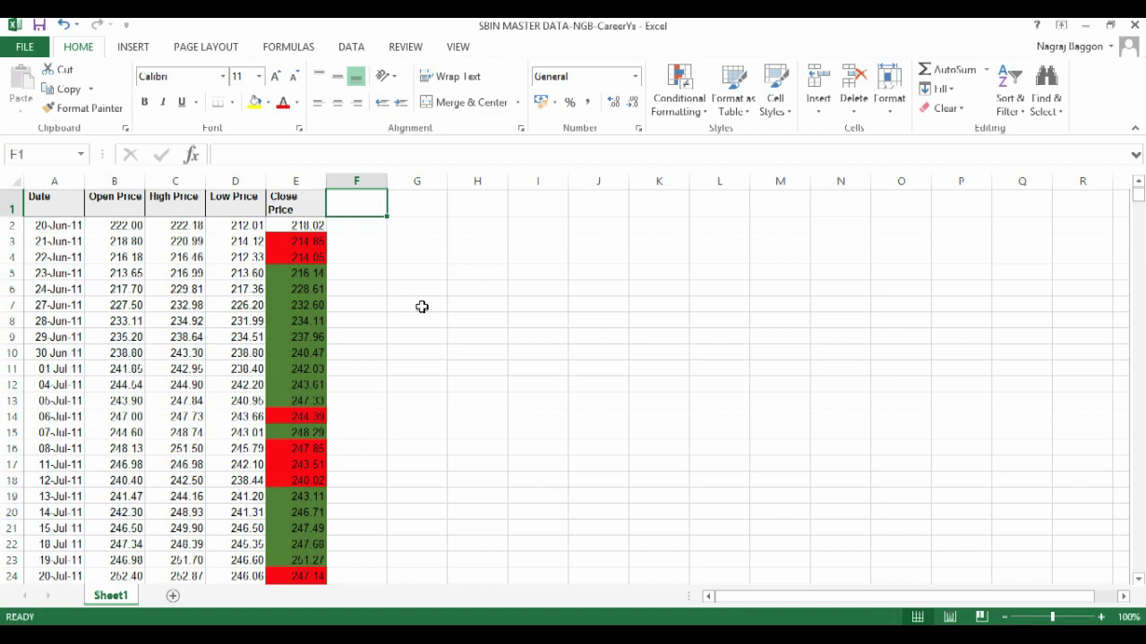
type("DOUB")
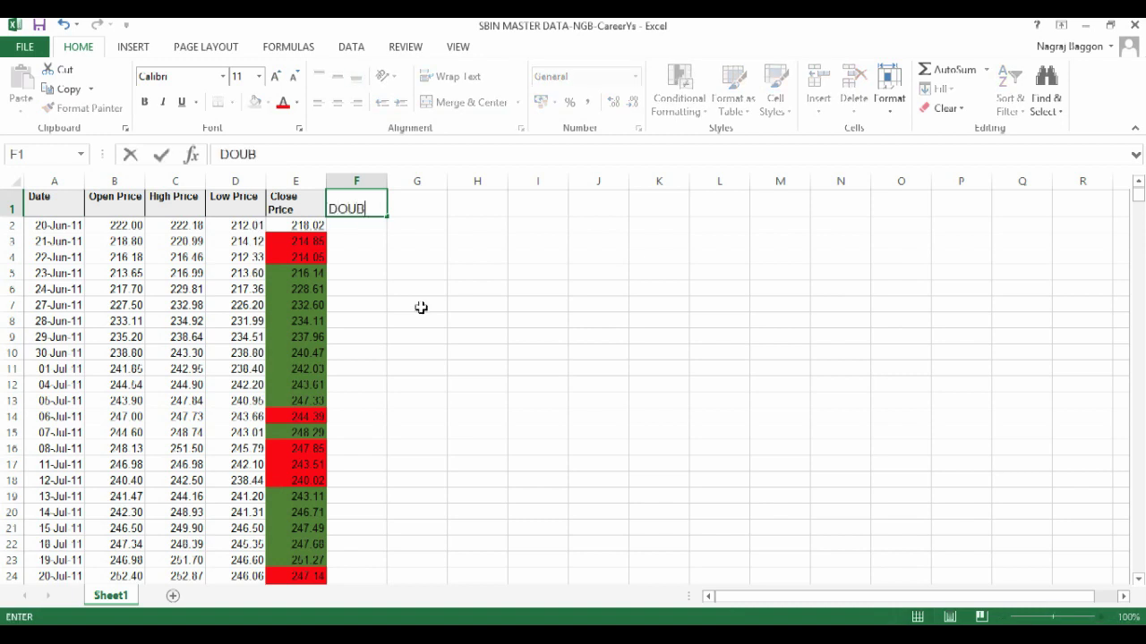
type("LE CHECK")
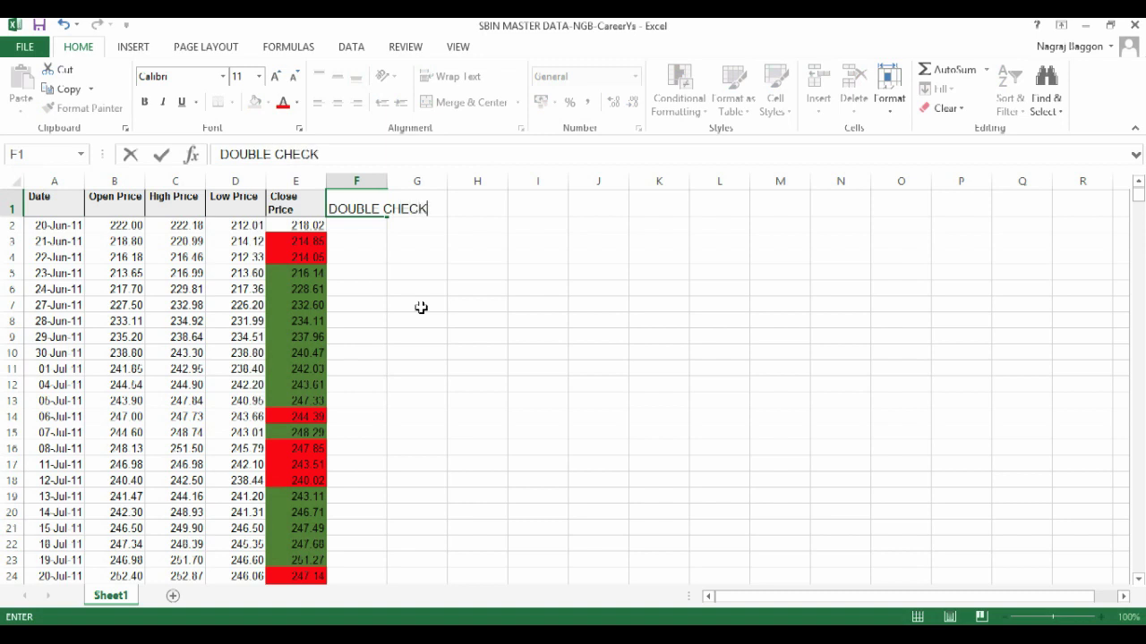
key("Return")
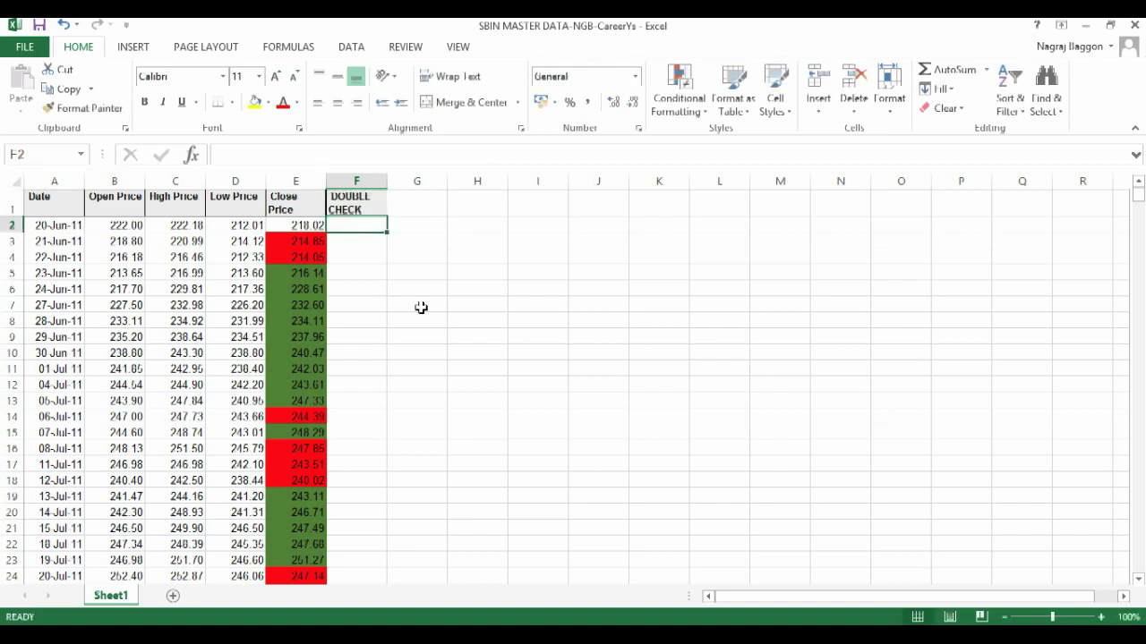
- Enter the formula =IF((E3-E2)>0,"POSITIVE","NEGATIVE") in cell F3
key("Down")
type("=")
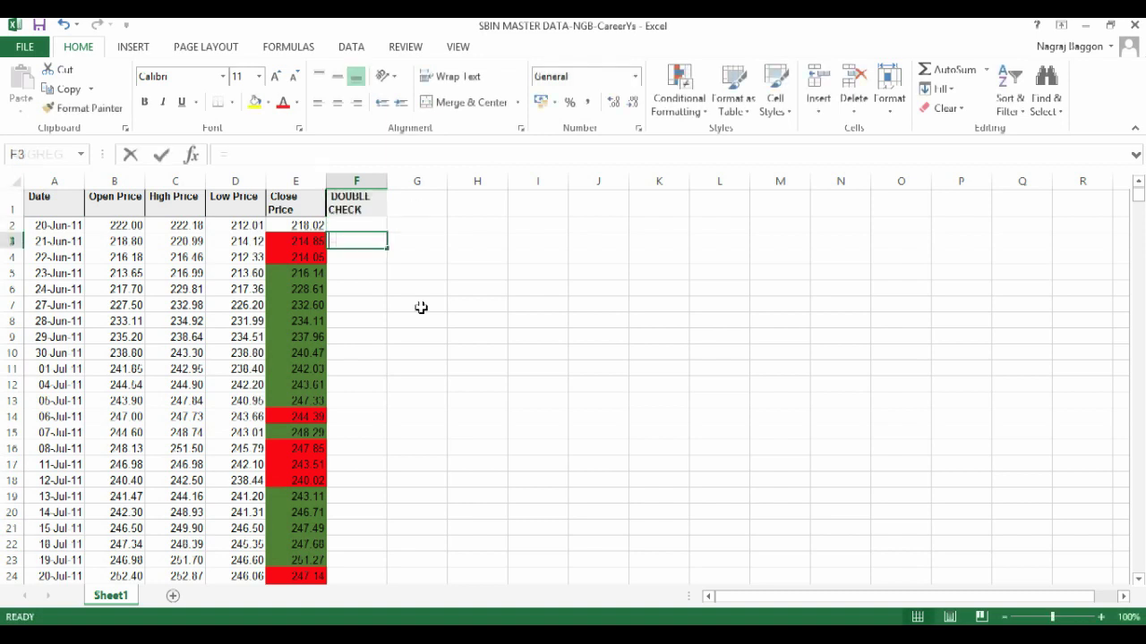
type("IF((E3-")
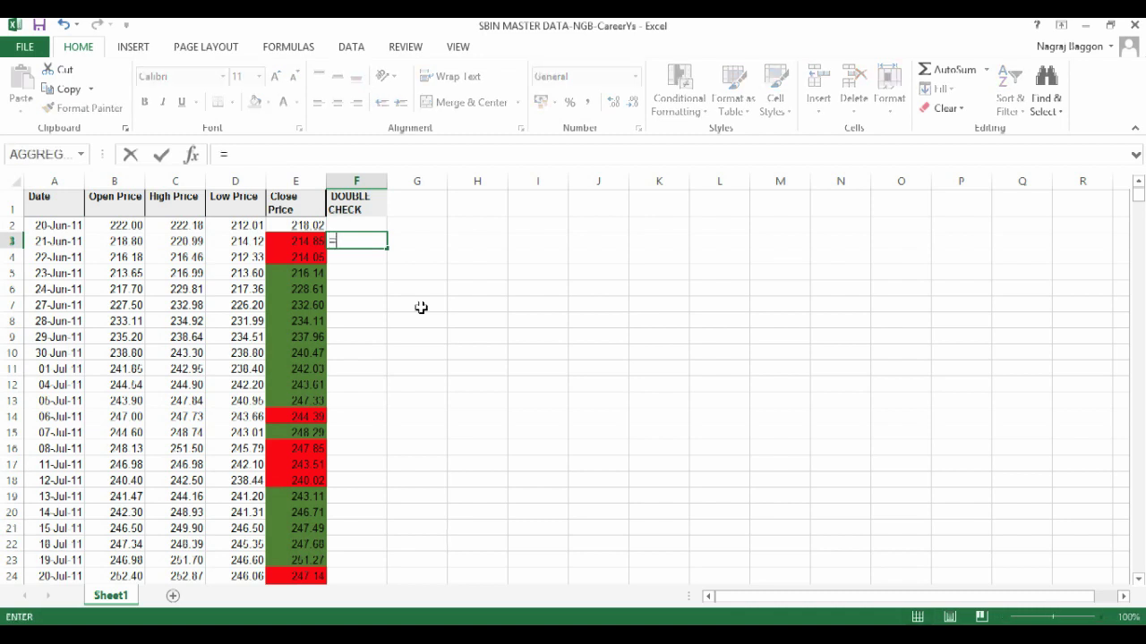
type("E2)>0,\"P")
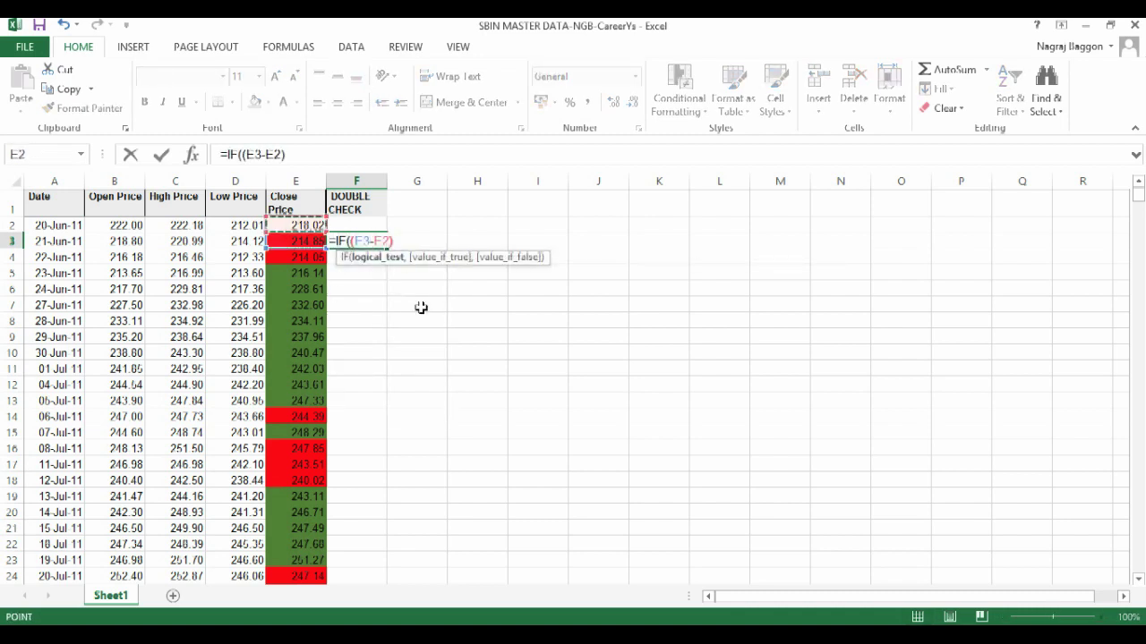
type("OSITIVE")
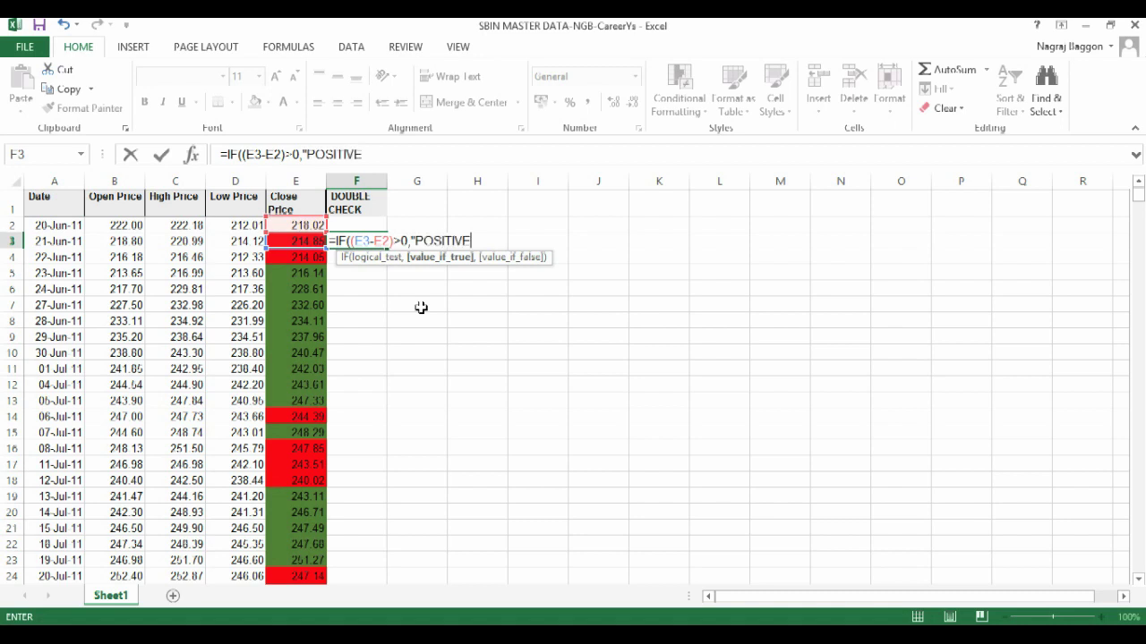
type("\",\"NEGATIVE\")")
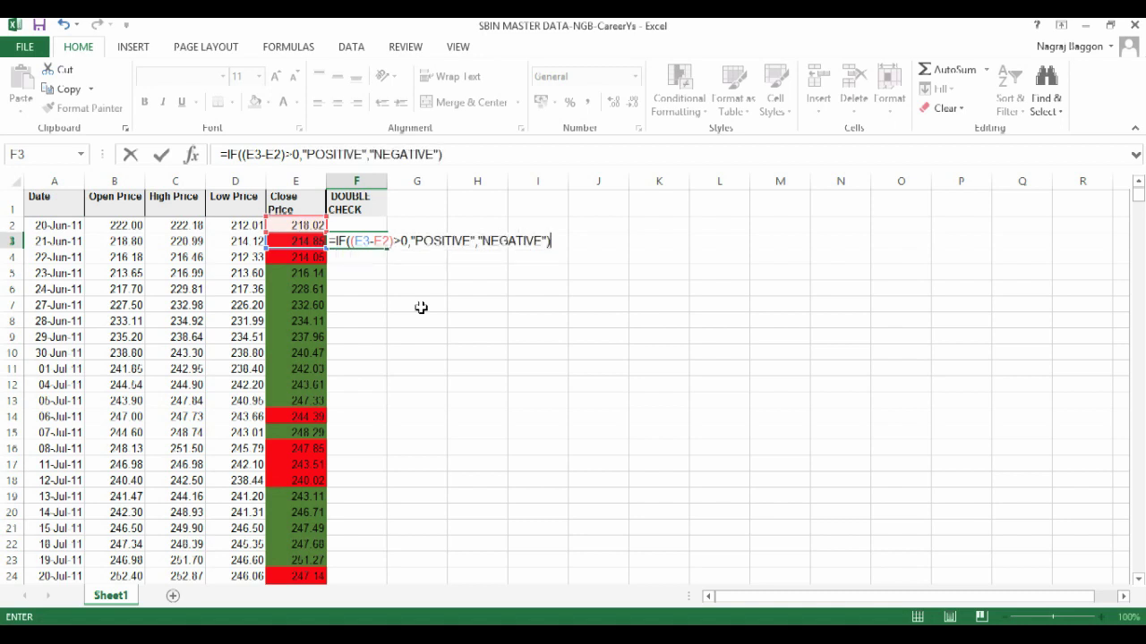
key("Return")
- Fill the F3 formula down the DOUBLE CHECK column to the end of the data and autofit the column's width
key("Up")
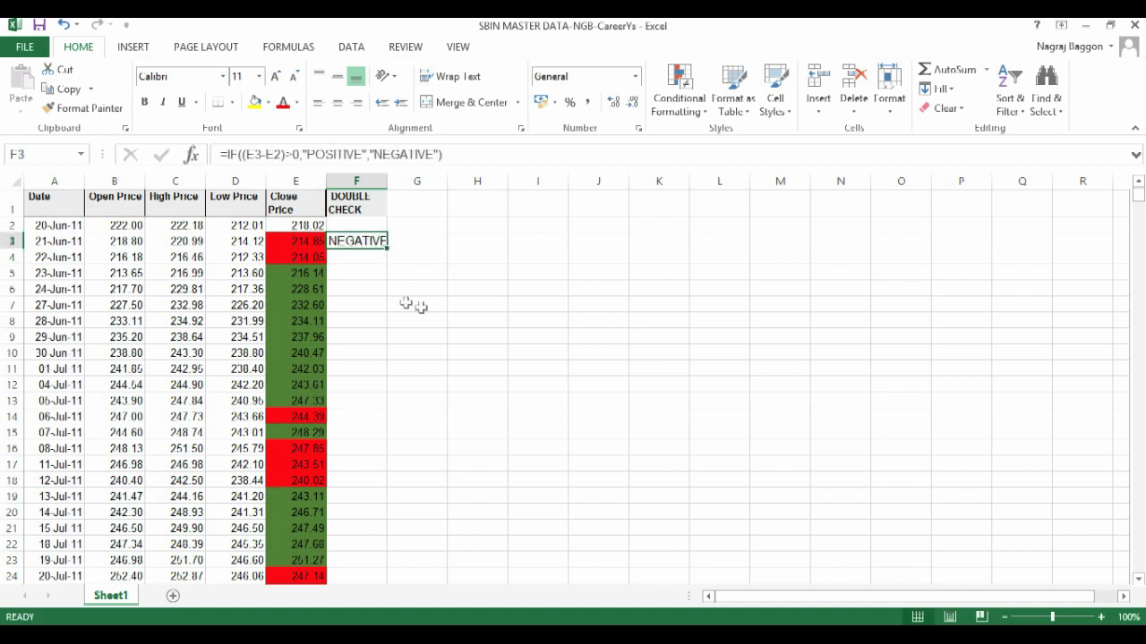
double_click(387, 248)
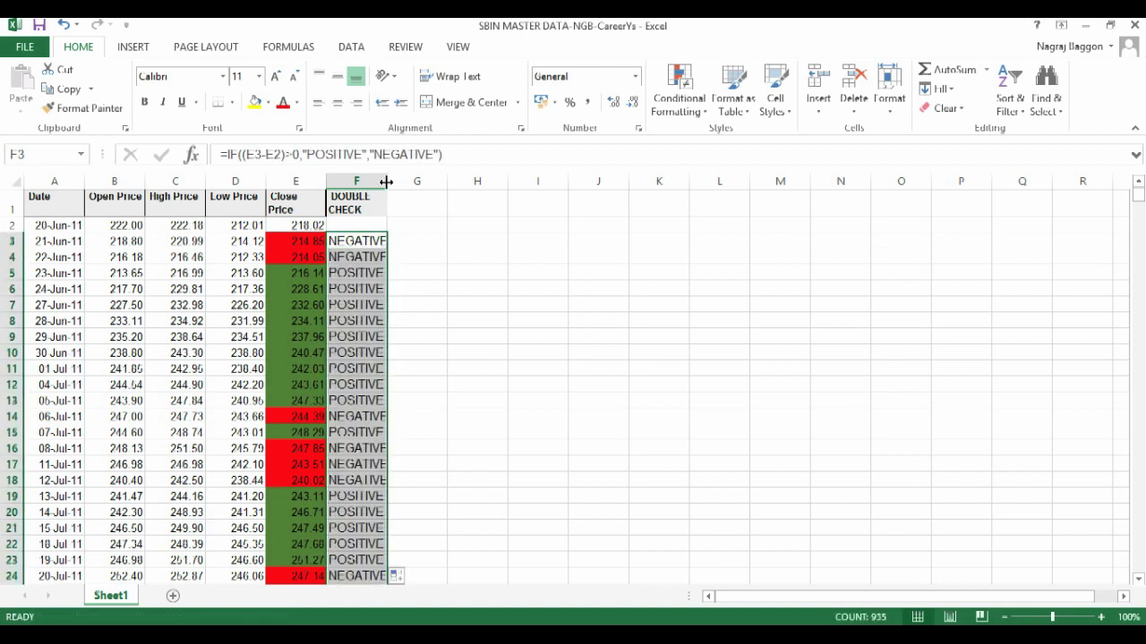
double_click(386, 181)
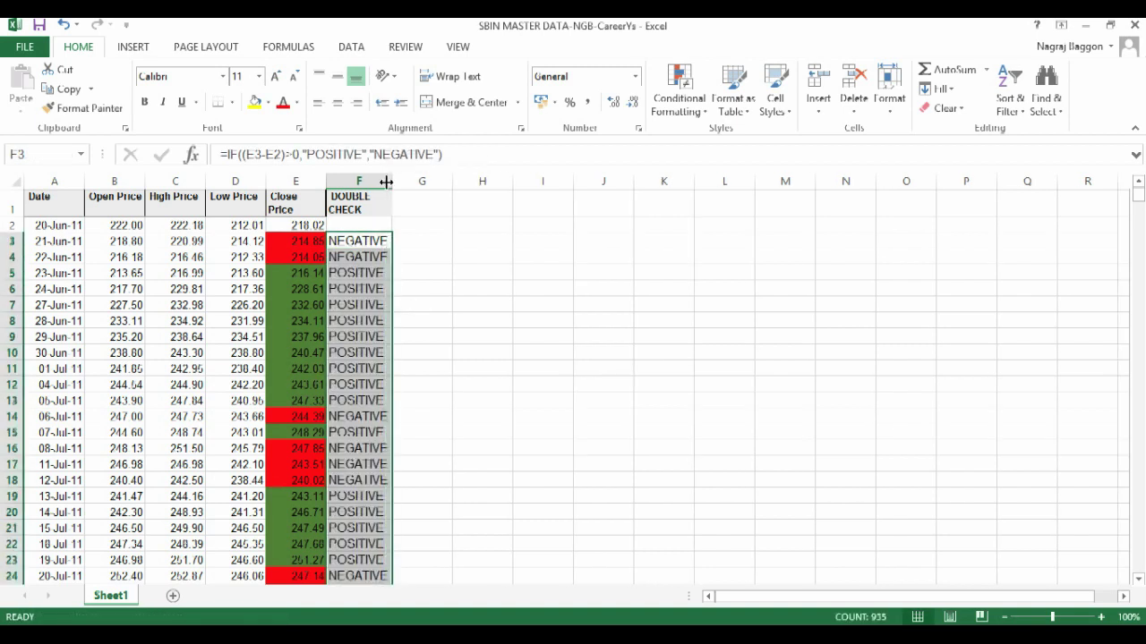
- Turn on filtering for the data headers, filter DOUBLE CHECK to POSITIVE only, and check the Close Price colours
left_click(348, 47)
left_click(418, 90)
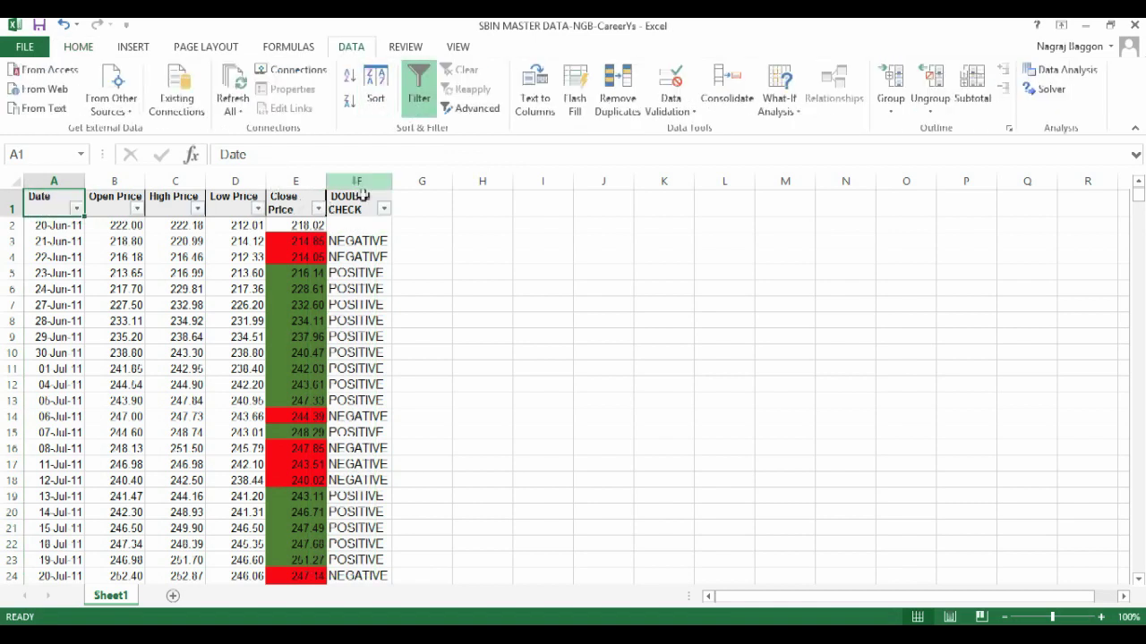
left_click(383, 209)
left_click(229, 371)
left_click(240, 399)
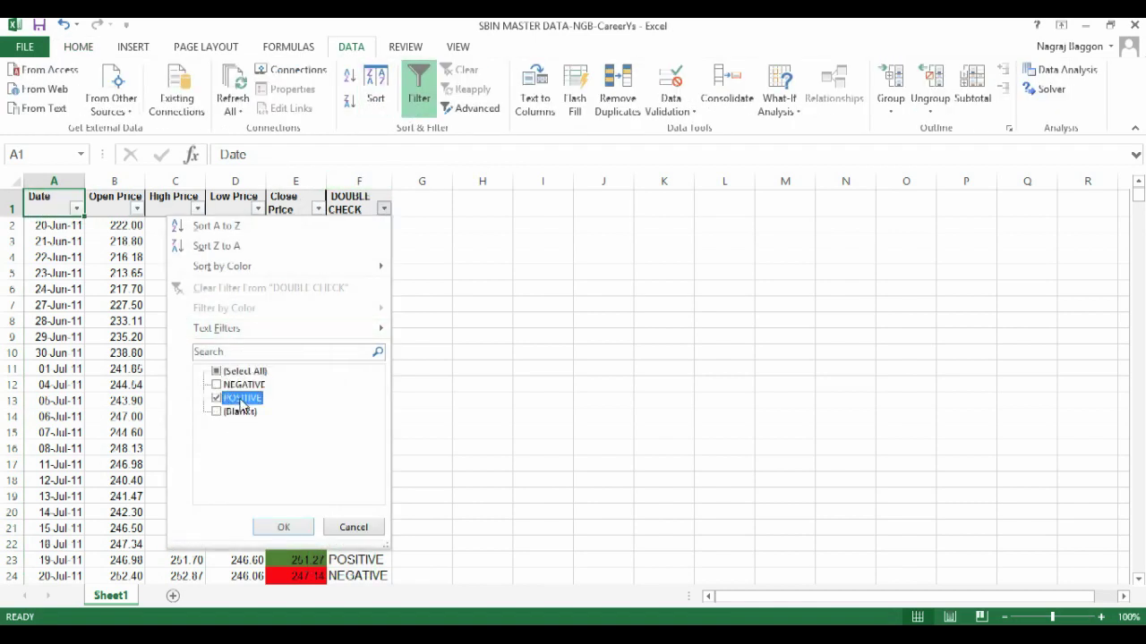
left_click(267, 527)
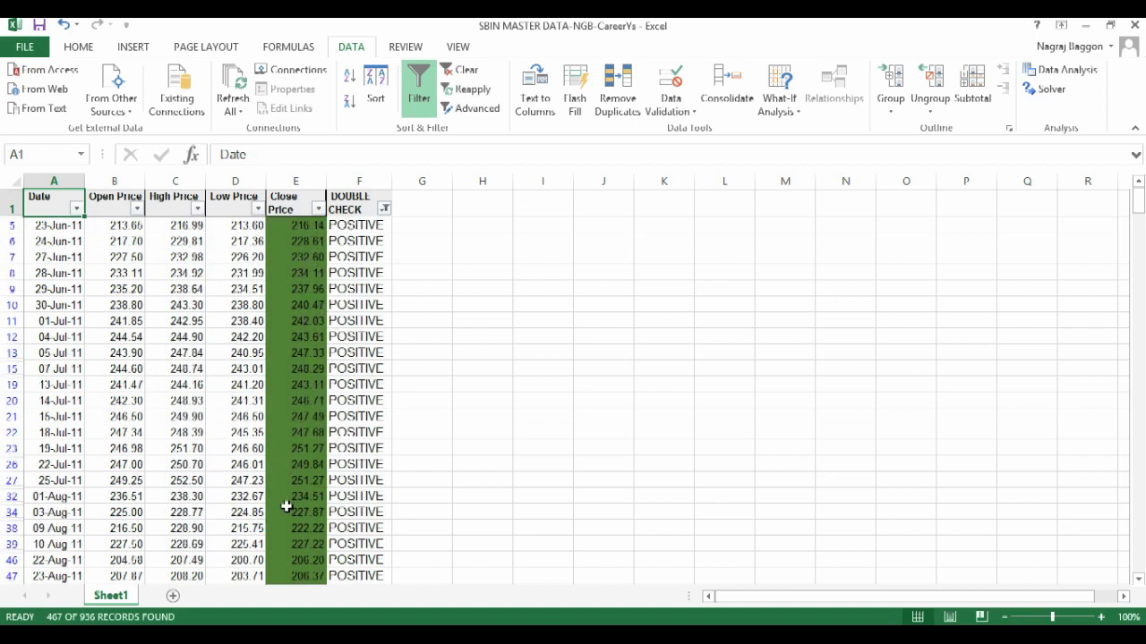
scroll(307, 382, "down", 7)
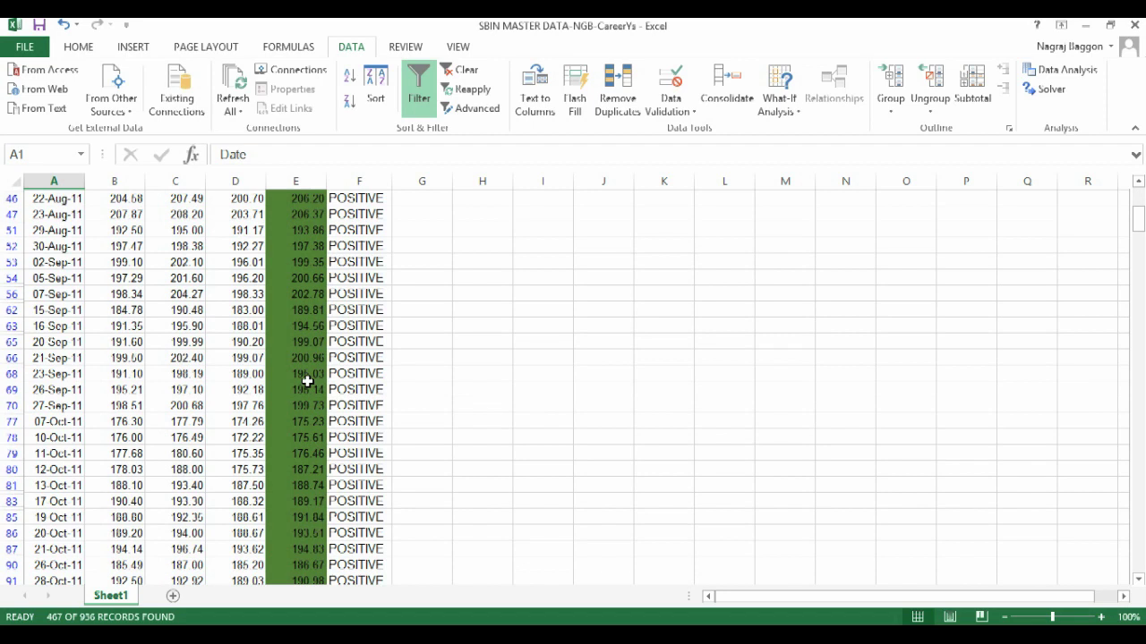
scroll(307, 381, "up", 8)
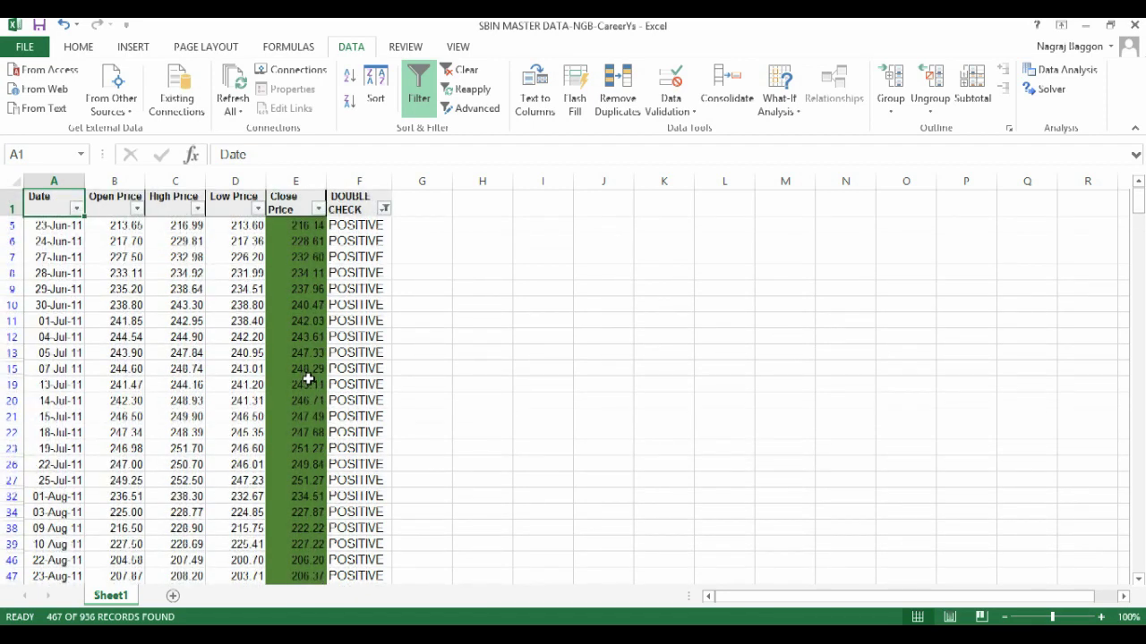
- Switch the DOUBLE CHECK filter to NEGATIVE only to check the Close Price colours of those rows
left_click(383, 209)
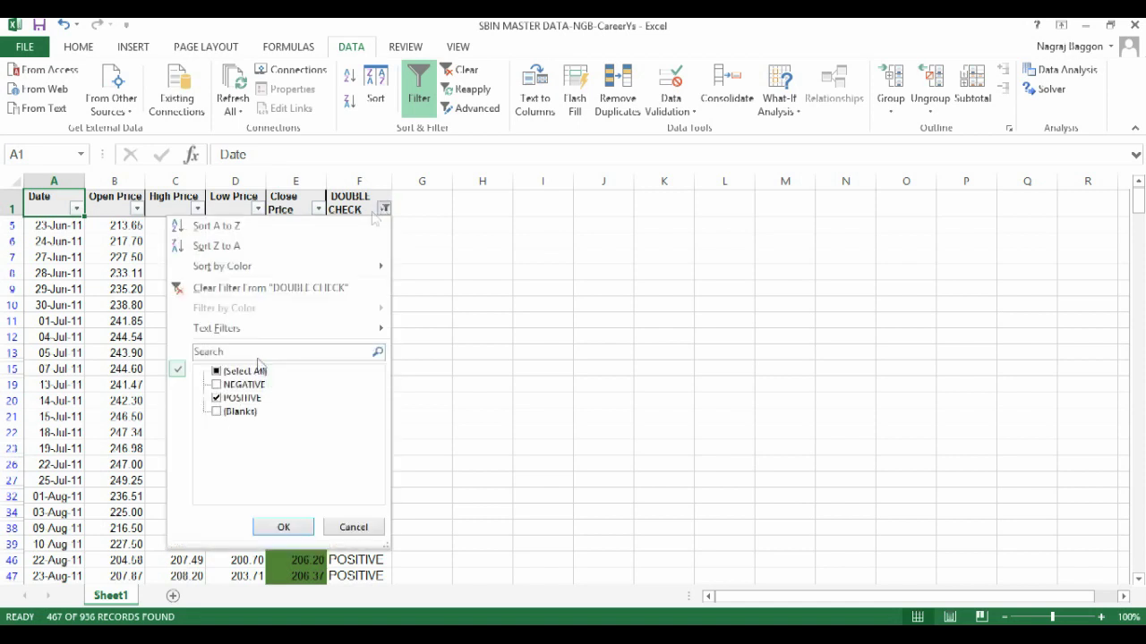
left_click(217, 398)
left_click(216, 384)
left_click(282, 527)
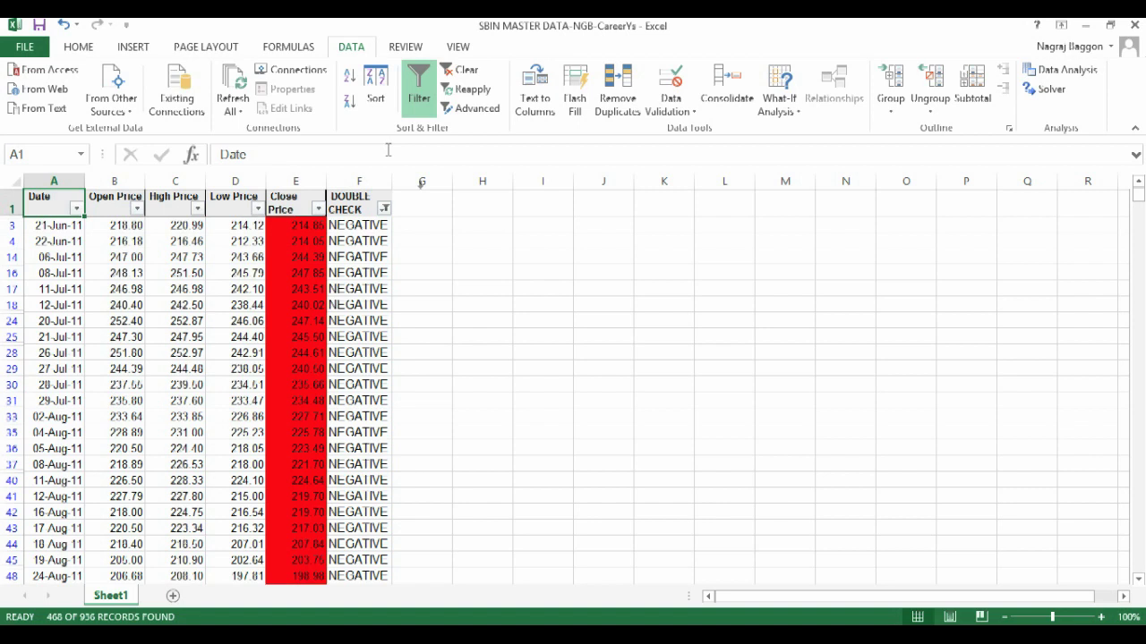
- Select all values in the DOUBLE CHECK filter and compare the Close Price colours with the labels across the full list
left_click(384, 208)
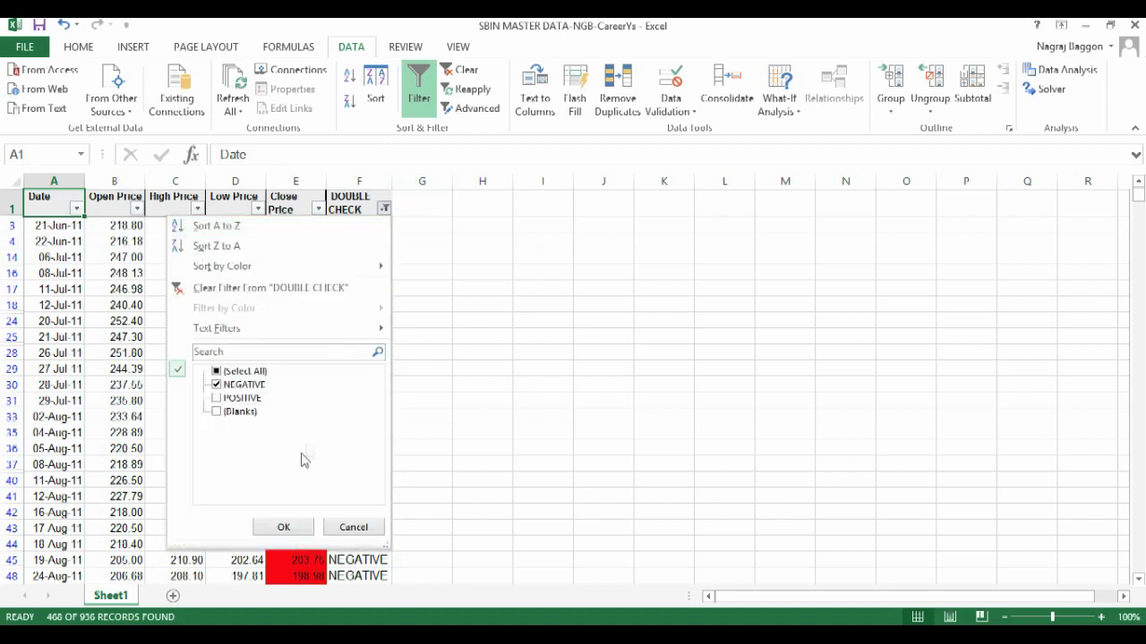
left_click(241, 372)
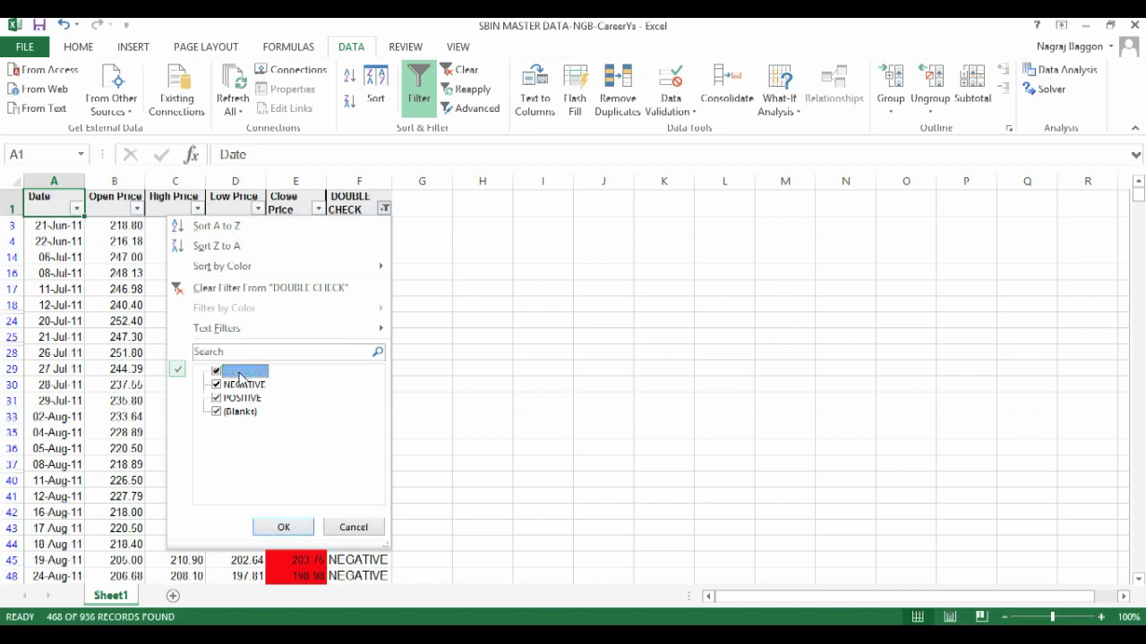
left_click(283, 527)
scroll(340, 323, "down", 9)
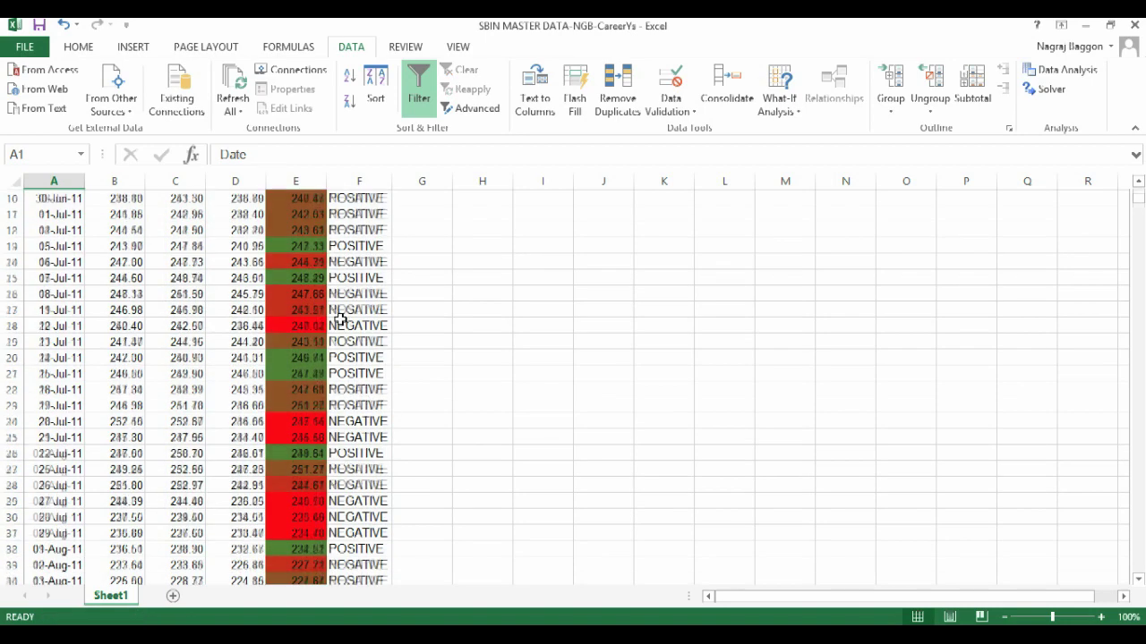
scroll(340, 325, "down", 18)
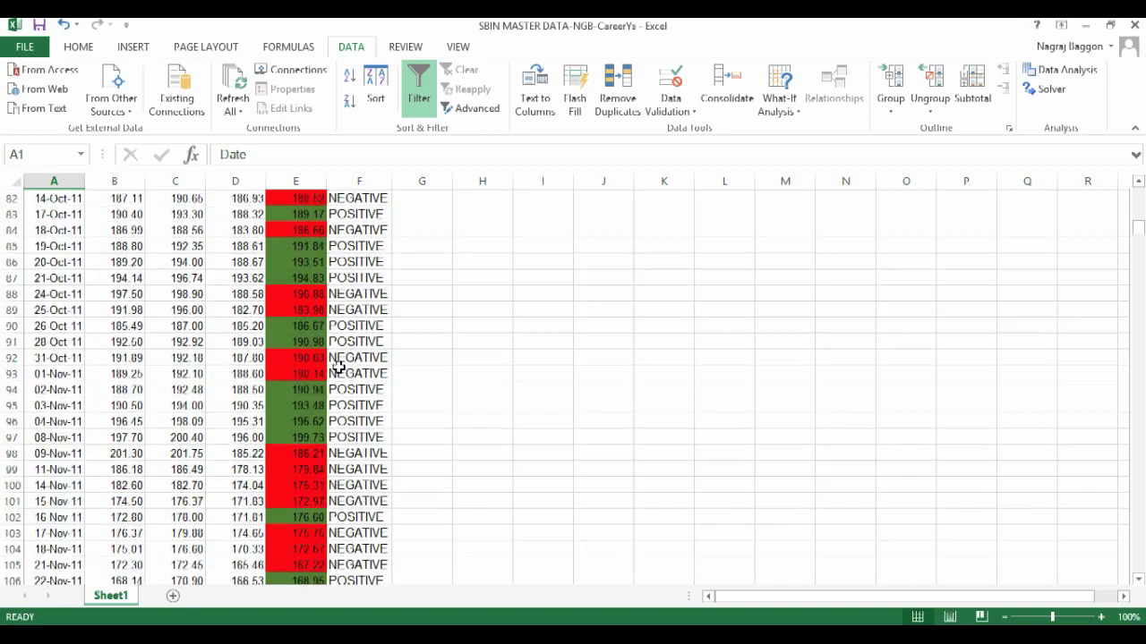
scroll(337, 367, "up", 20)
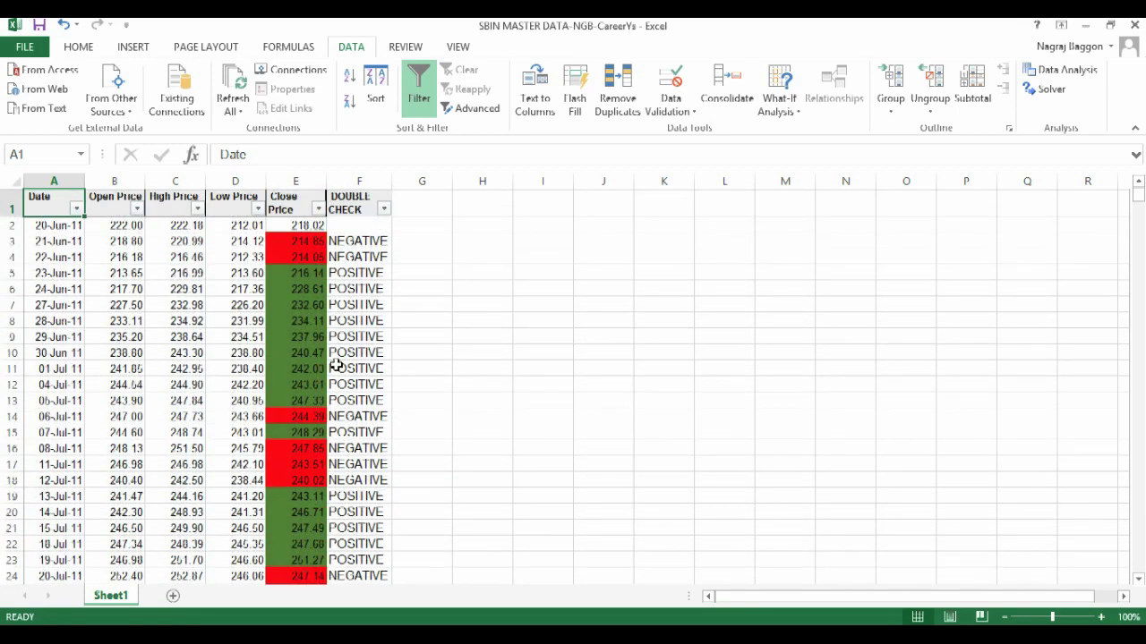